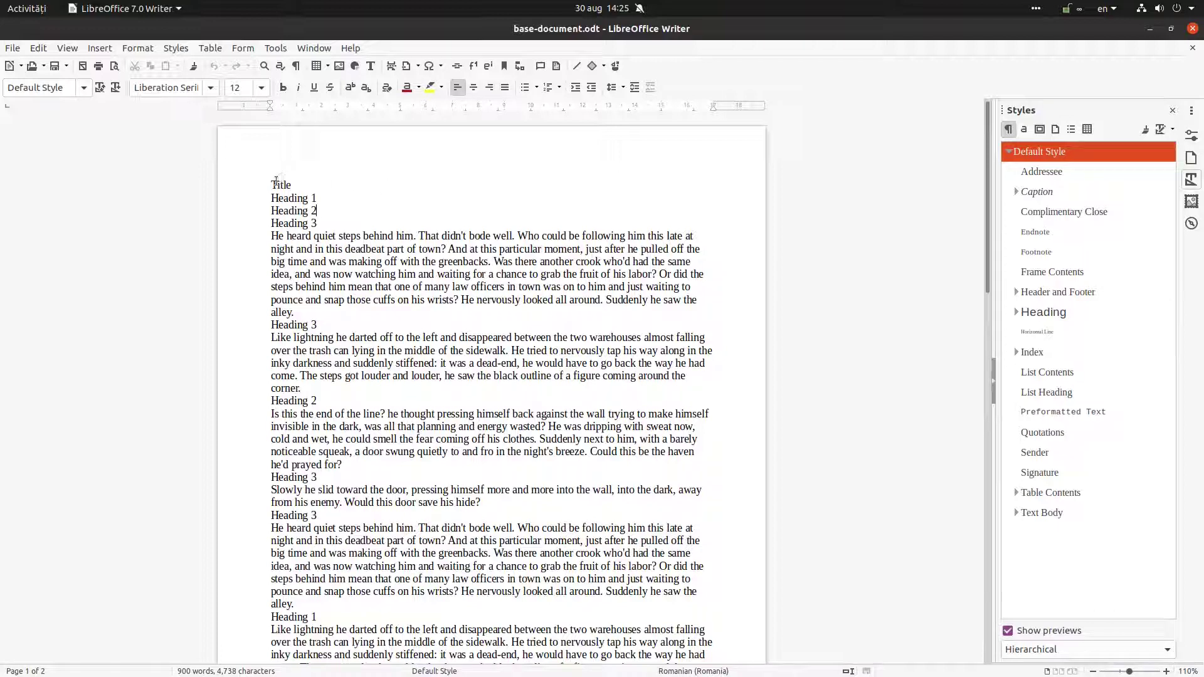
Apply the Title paragraph style to the title line and Heading 1 to the line below it.
double_click(301, 186)
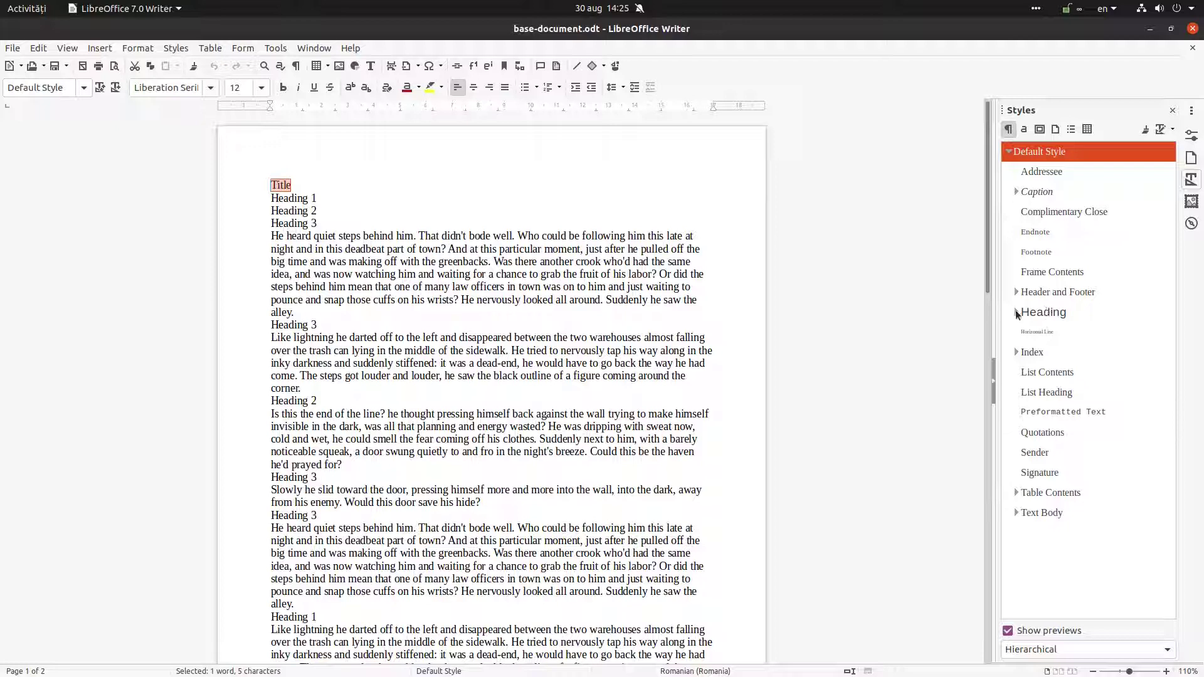
left_click(1016, 312)
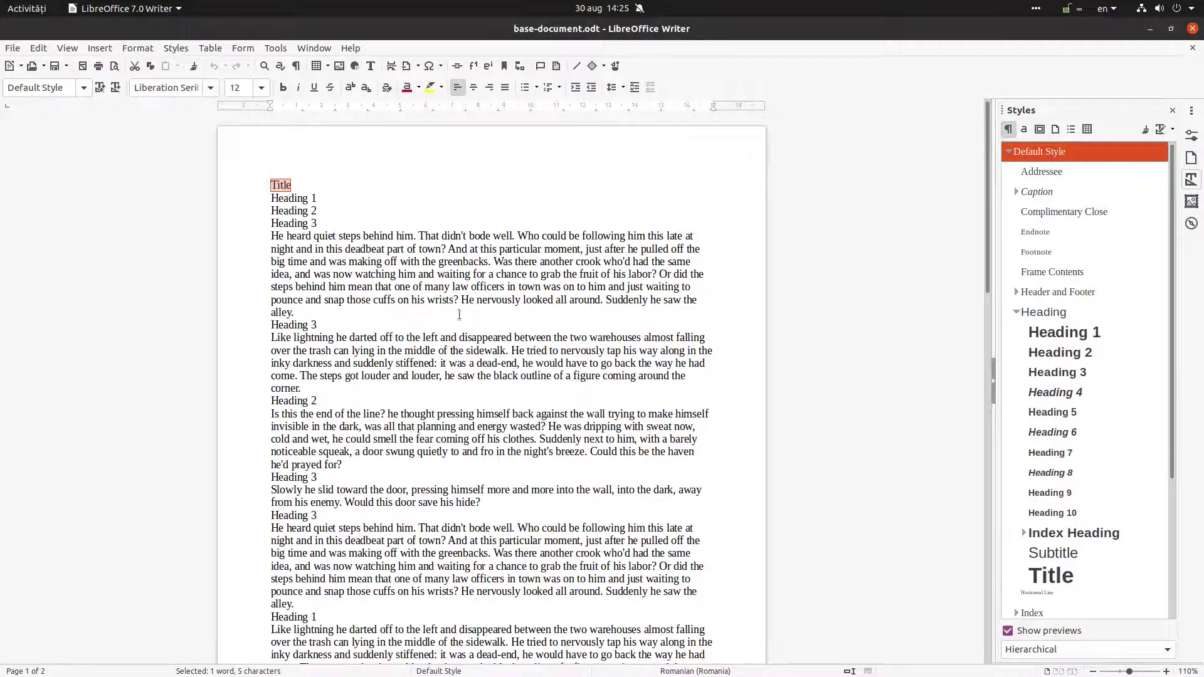
double_click(1051, 576)
left_click_drag(246, 227, 245, 229)
double_click(1064, 333)
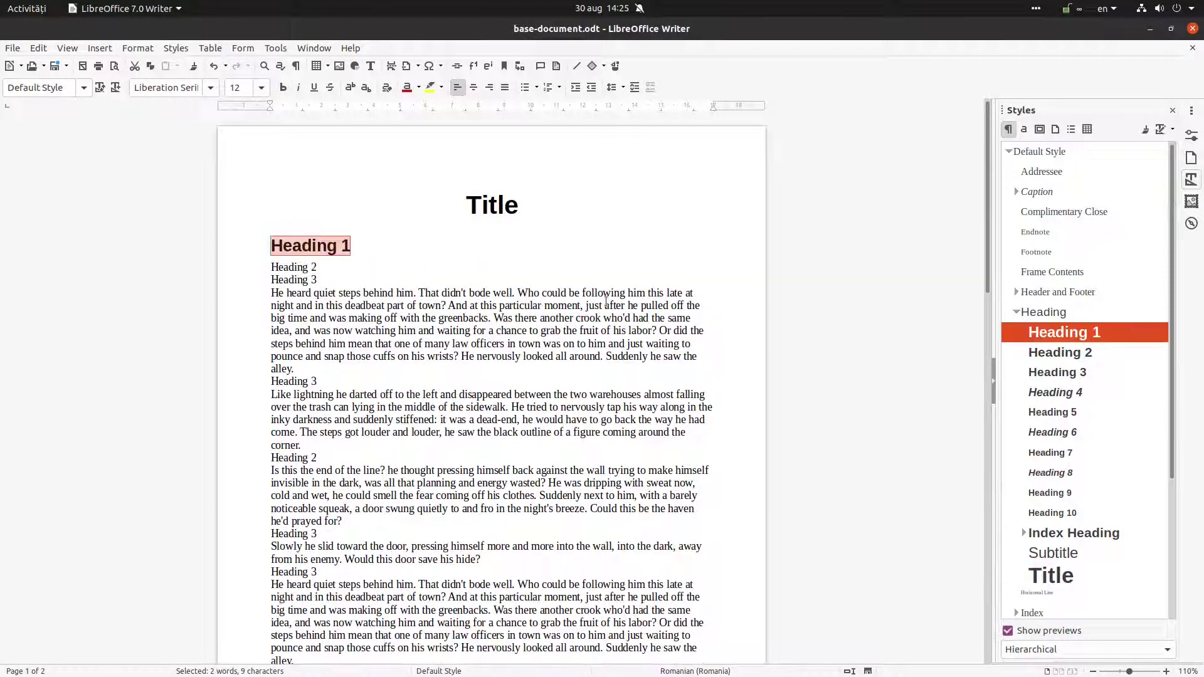
Apply the Heading 2 and Heading 3 styles to the matching two lines directly below the first Heading 1.
left_click_drag(336, 268, 257, 267)
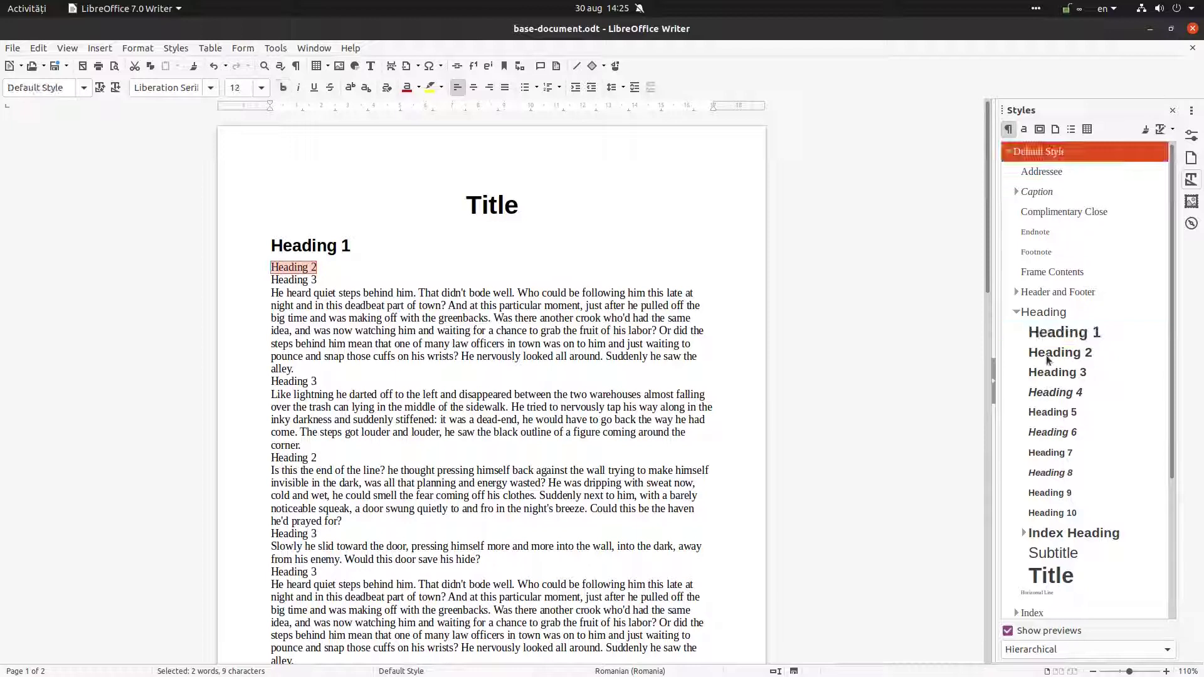
double_click(1046, 355)
key("Down")
key("shift+End")
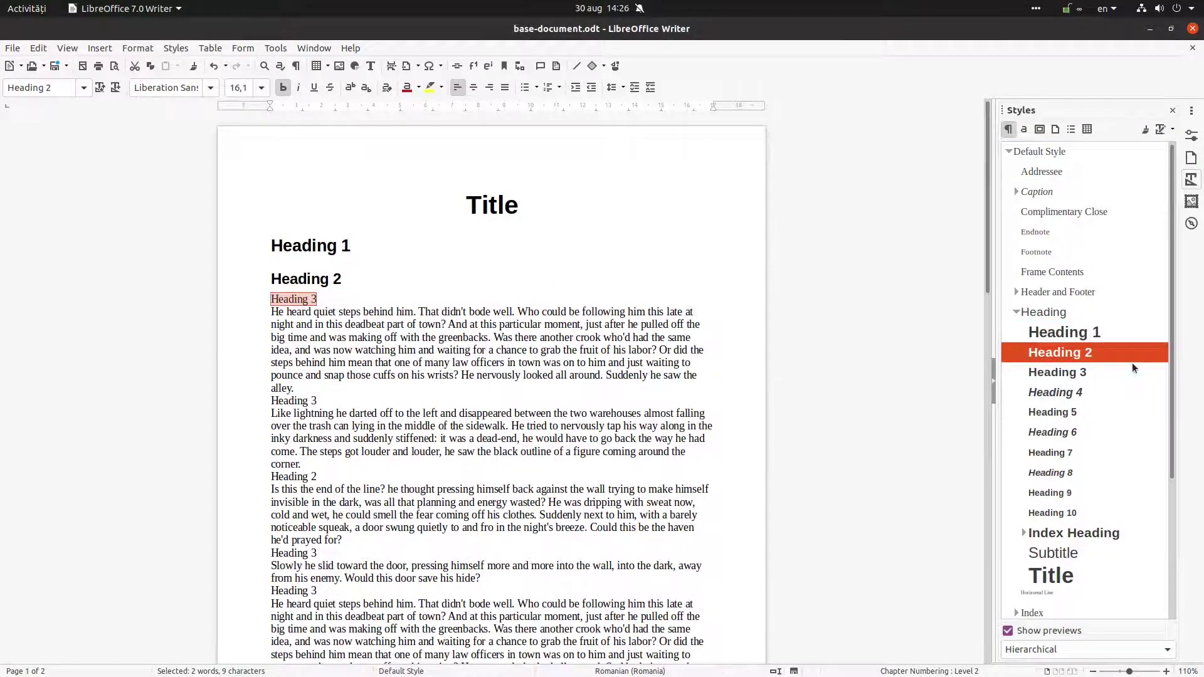
double_click(1017, 375)
Apply the Heading 3 style to the second "Heading 3" line and Heading 2 to the second "Heading 2" line.
left_click_drag(356, 419, 246, 413)
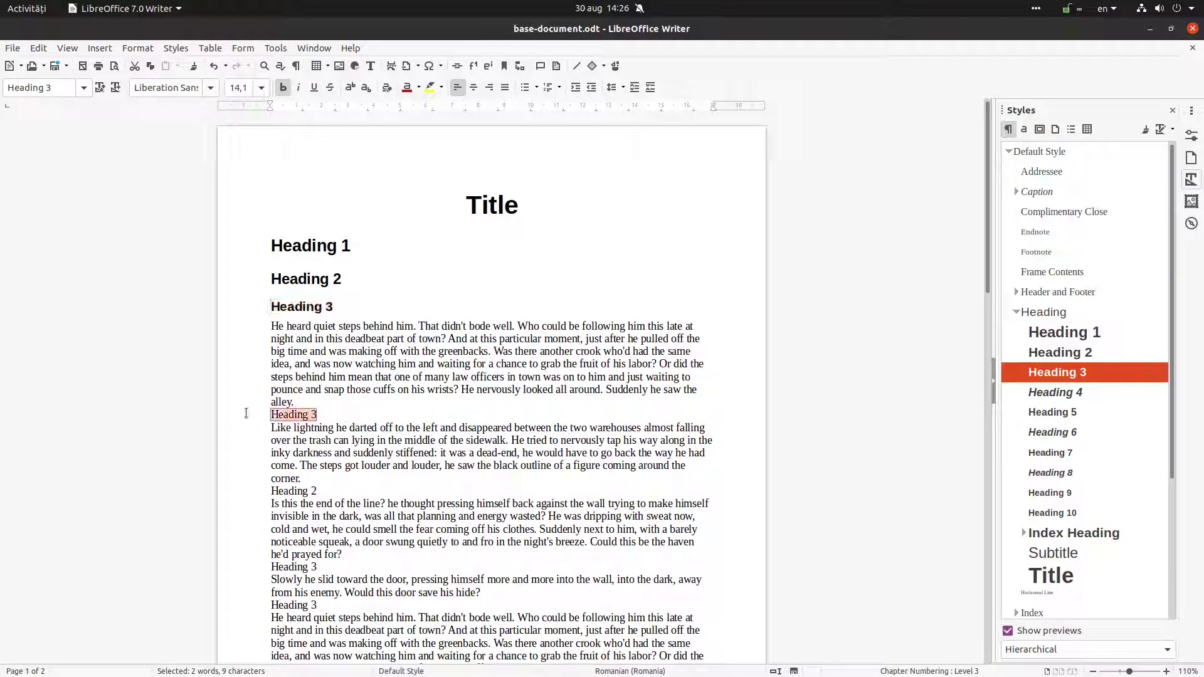
double_click(1041, 373)
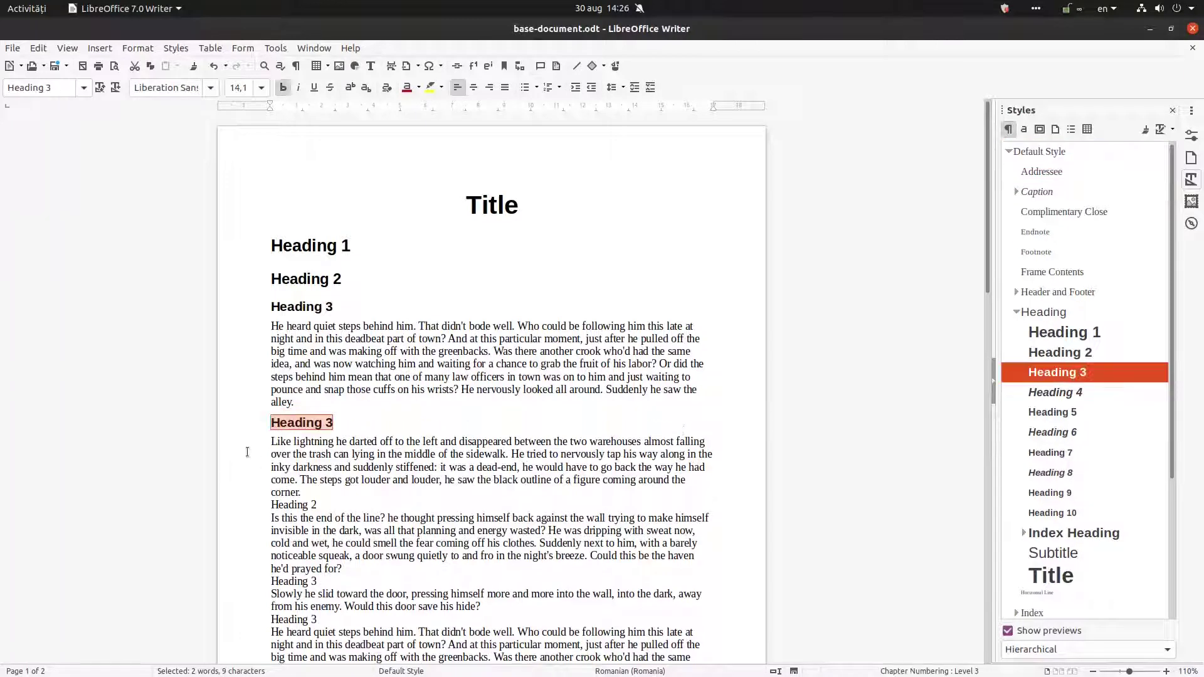
left_click_drag(317, 505, 270, 505)
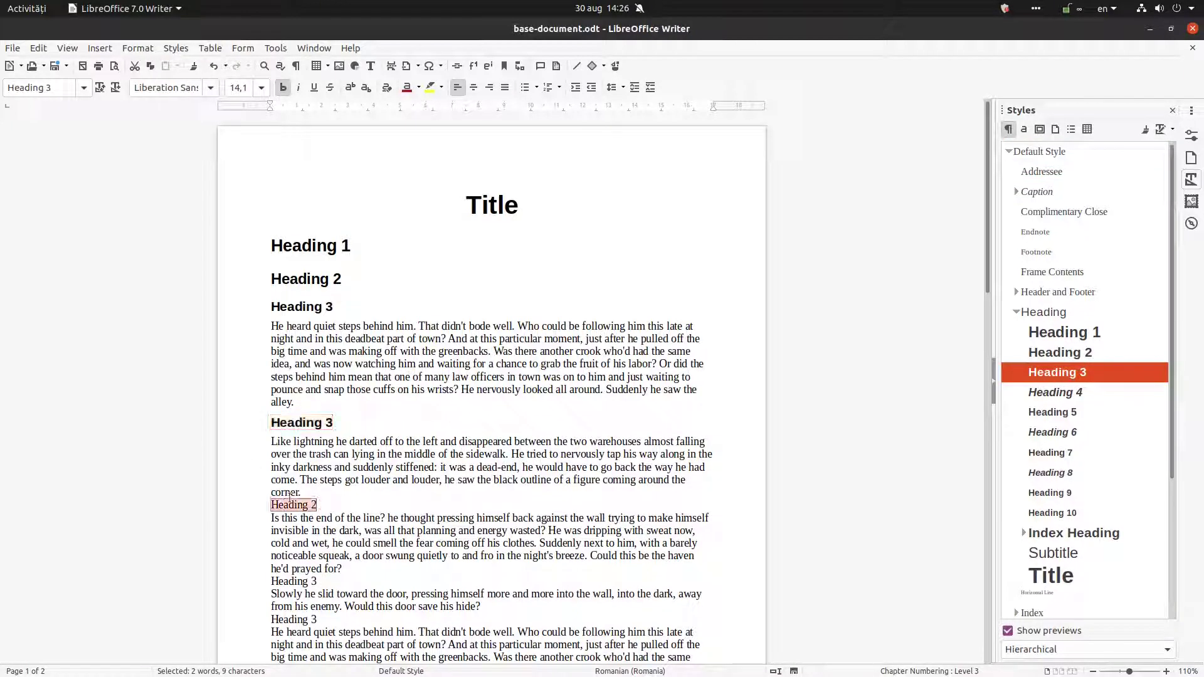
double_click(1089, 353)
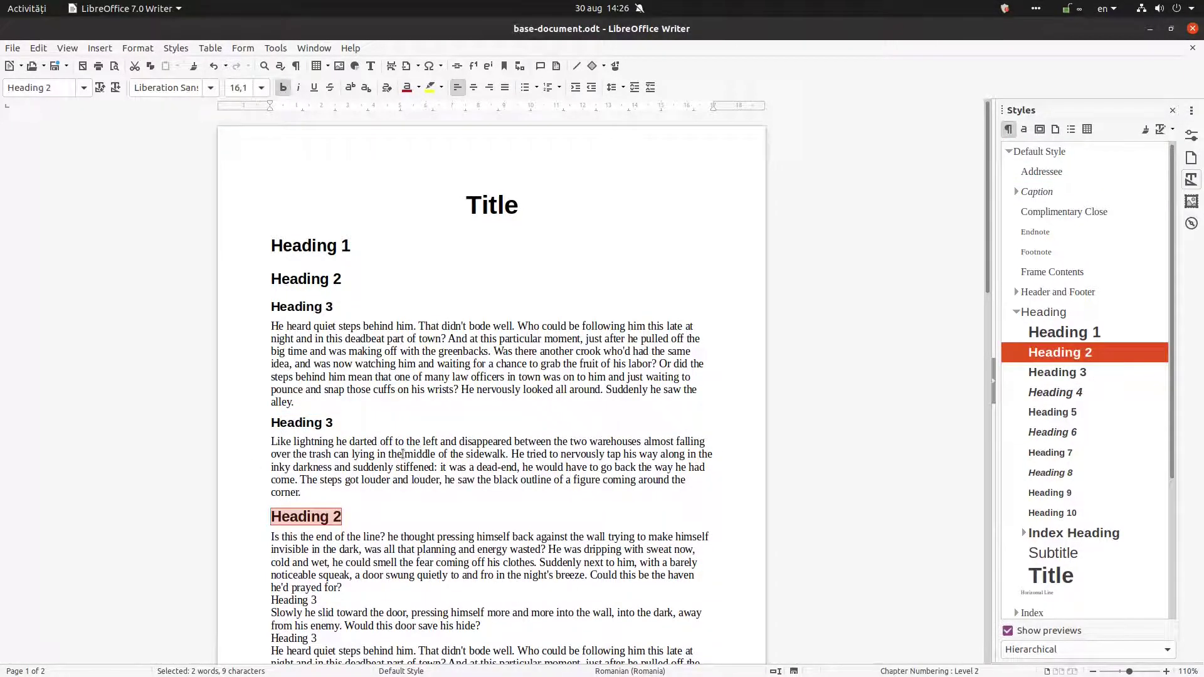
Apply the Heading 3 style to both "Heading 3" lines under the second Heading 2 section.
scroll(337, 417, "down", 2)
left_click_drag(317, 394, 251, 394)
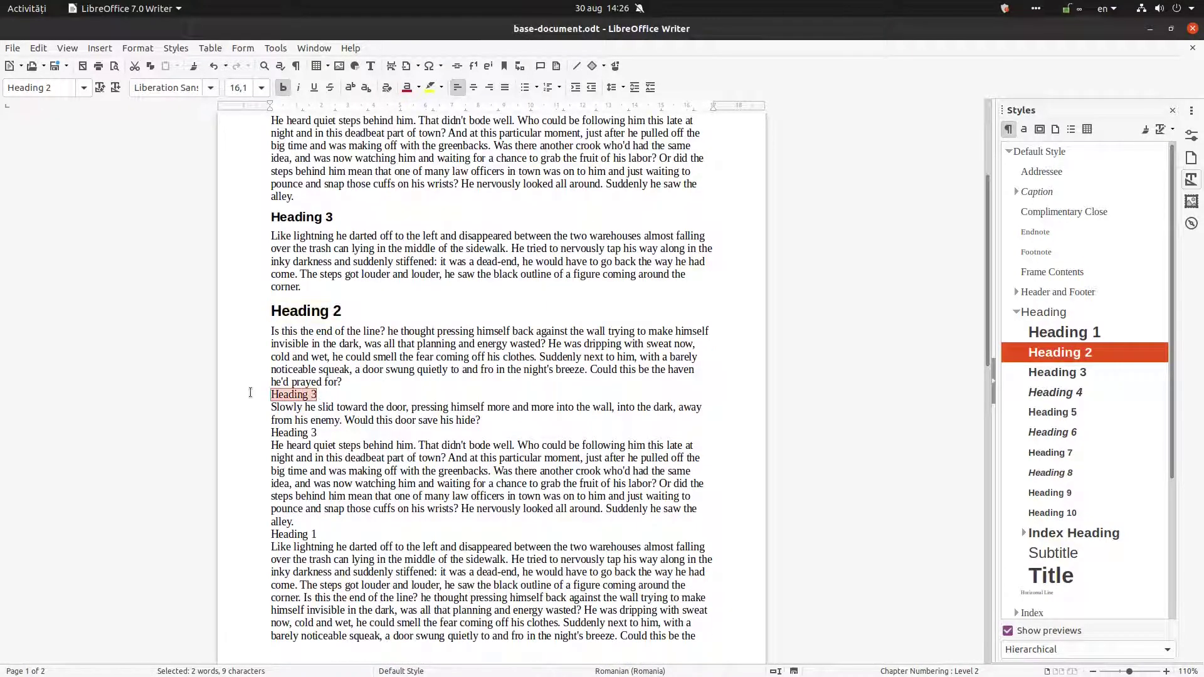
double_click(1075, 377)
left_click_drag(318, 446, 270, 446)
double_click(1051, 373)
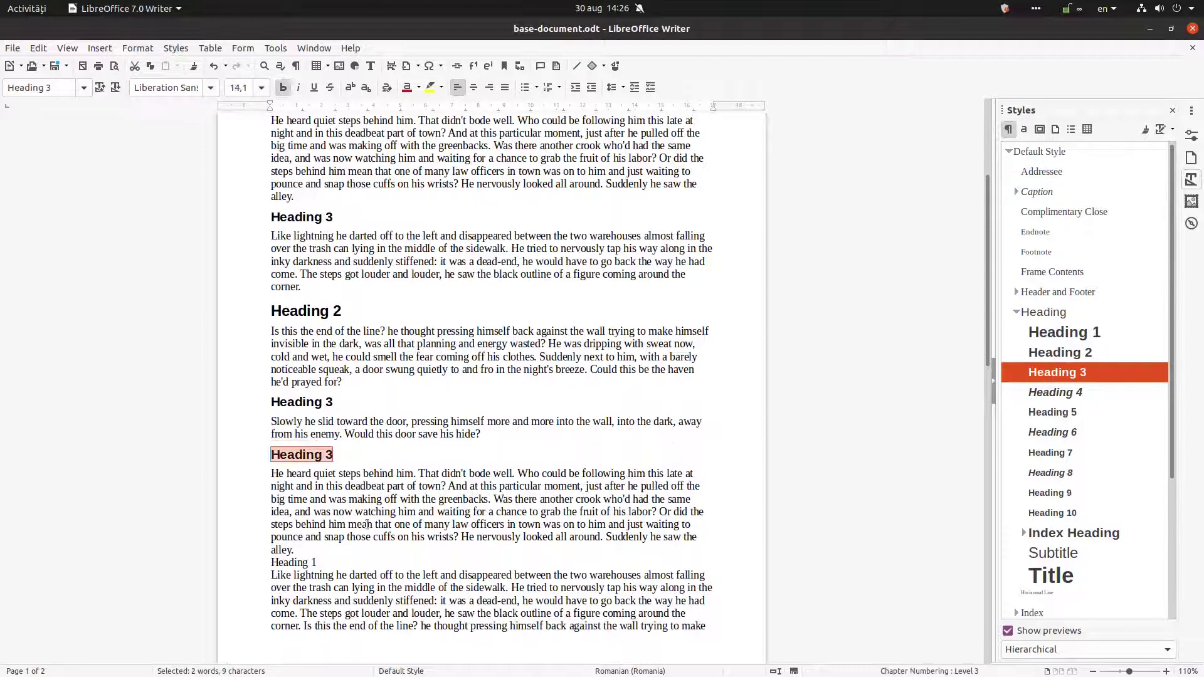
Apply the Heading 1 style to the "Heading 1" line near the end of page 1.
scroll(337, 439, "down", 3)
left_click_drag(327, 457, 244, 463)
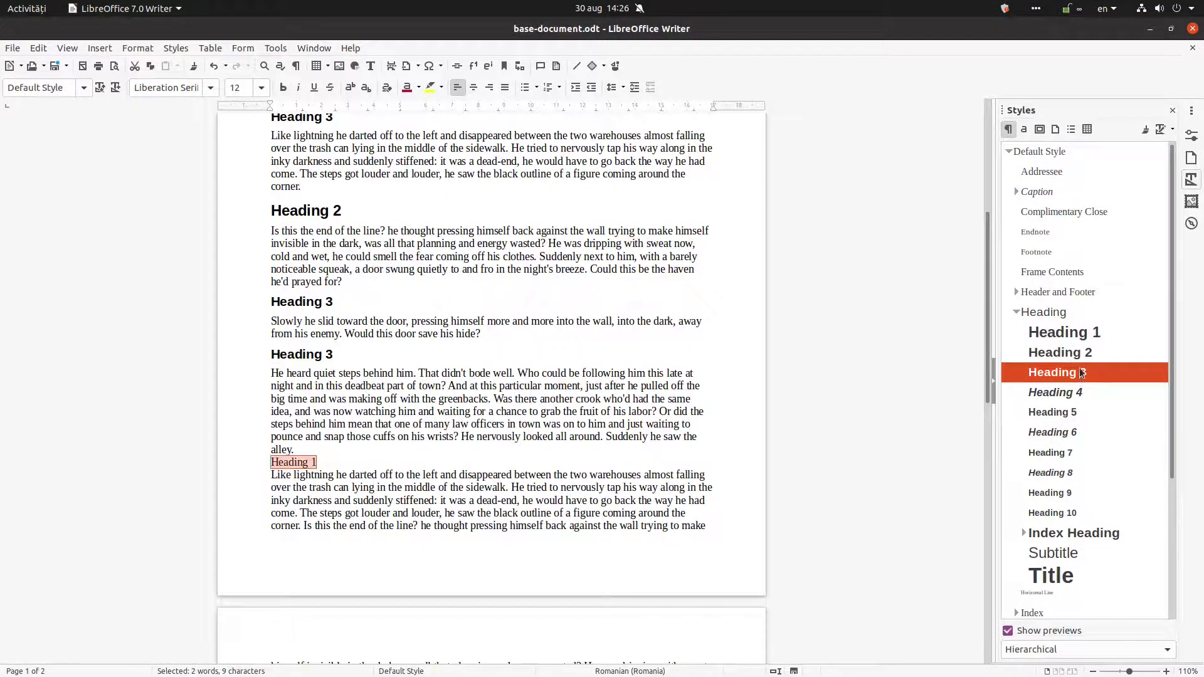
double_click(1064, 332)
On page 2, apply Heading 2 to the first "Heading 2" line and Heading 3 to the two "Heading 3" lines after it.
scroll(457, 376, "down", 5)
scroll(457, 377, "down", 8)
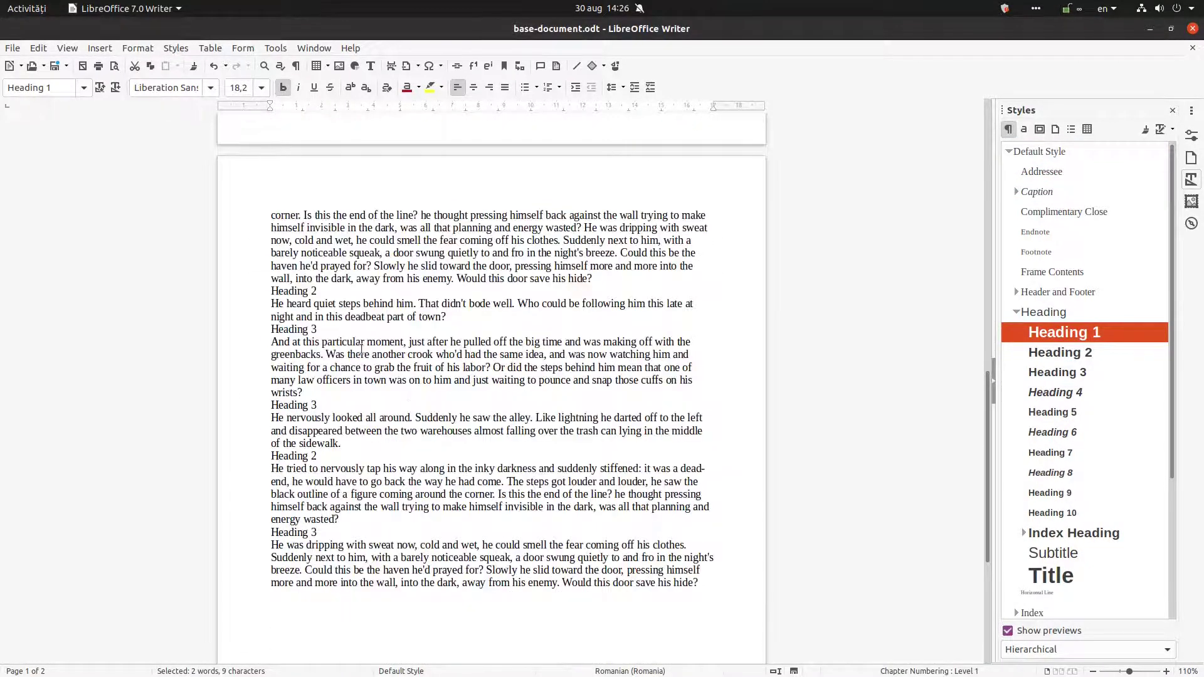
left_click_drag(324, 290, 253, 287)
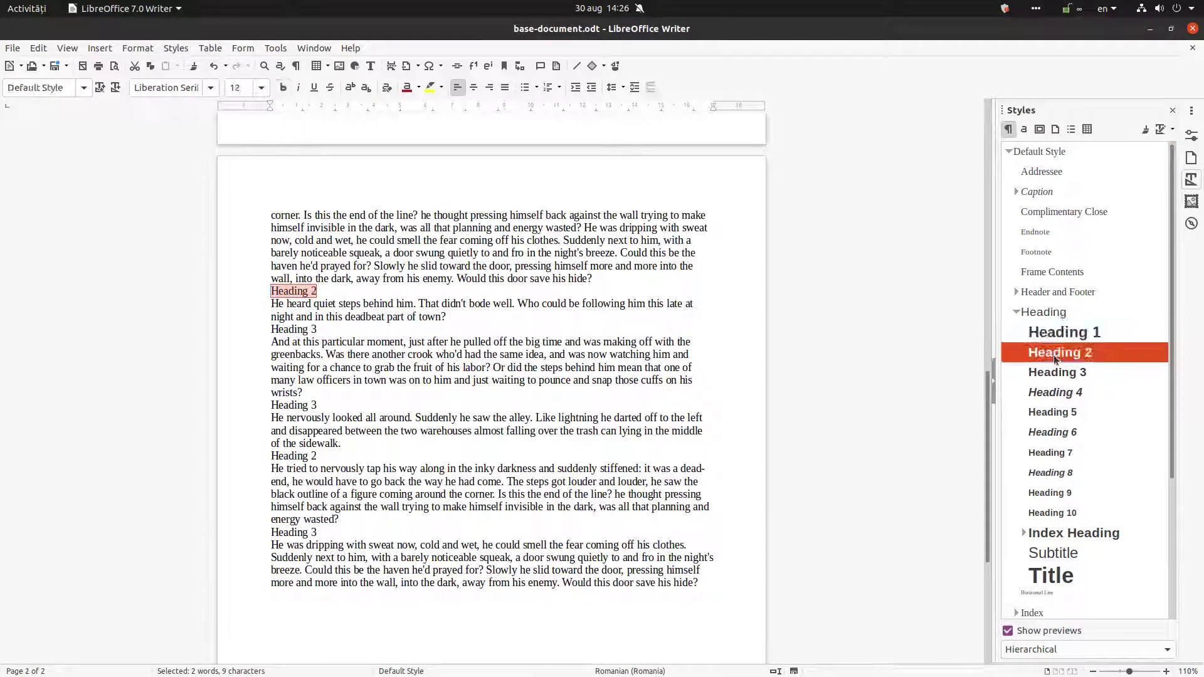
double_click(1054, 353)
left_click_drag(323, 347, 245, 347)
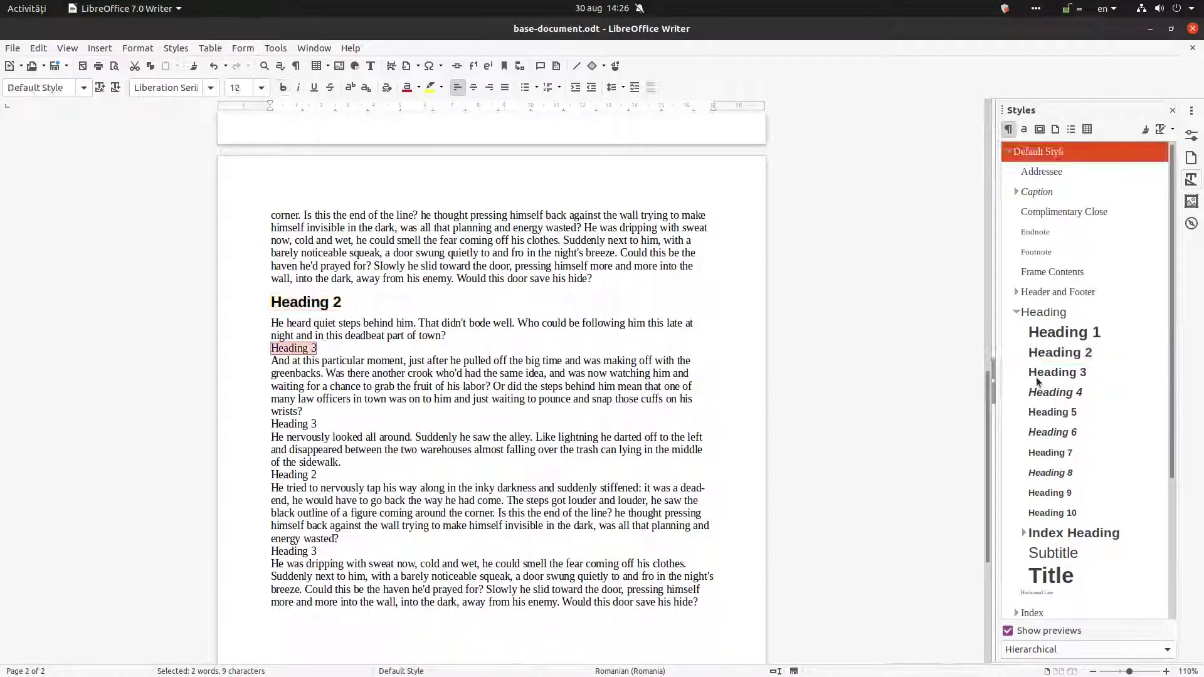
double_click(1058, 372)
left_click_drag(333, 438, 249, 439)
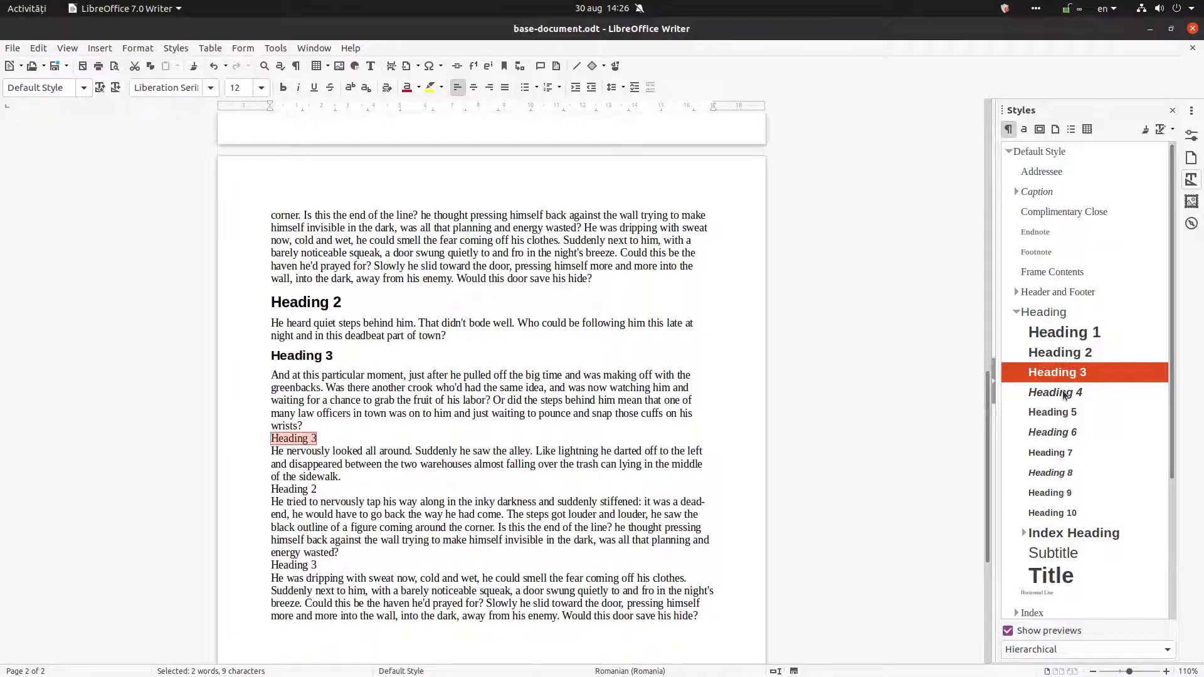
double_click(1057, 373)
Apply the Heading 2 style to the last "Heading 2" line and Heading 3 to the last "Heading 3" line.
scroll(335, 362, "down", 3)
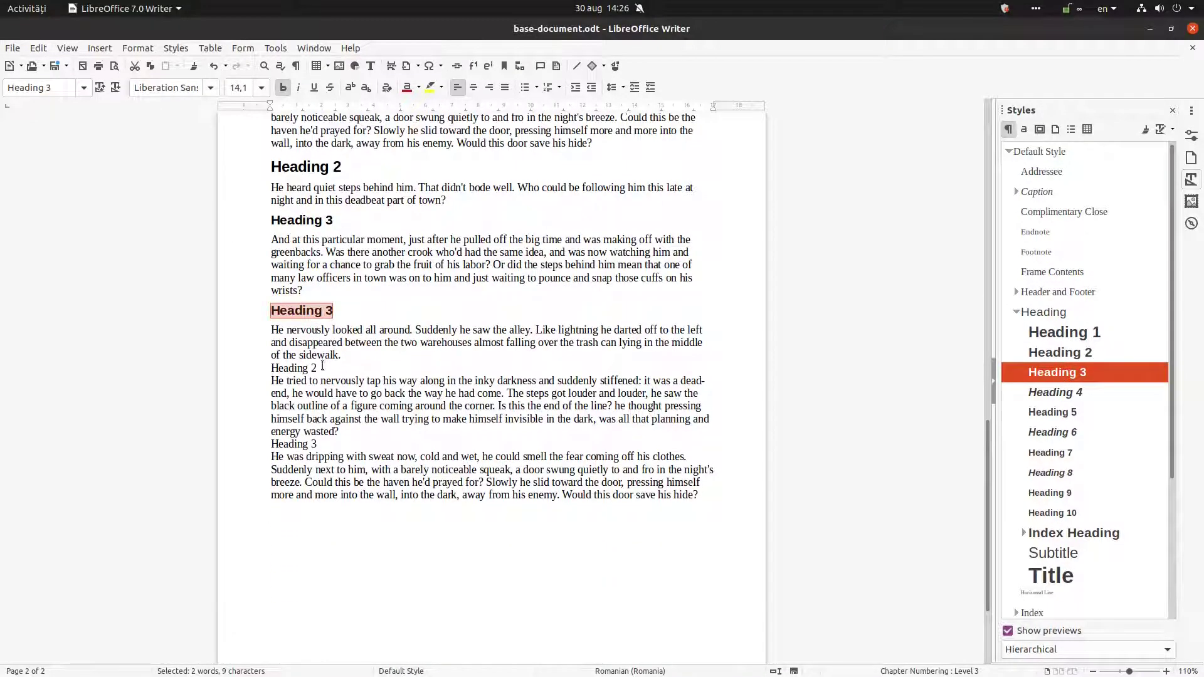
left_click_drag(323, 368, 257, 367)
double_click(1062, 355)
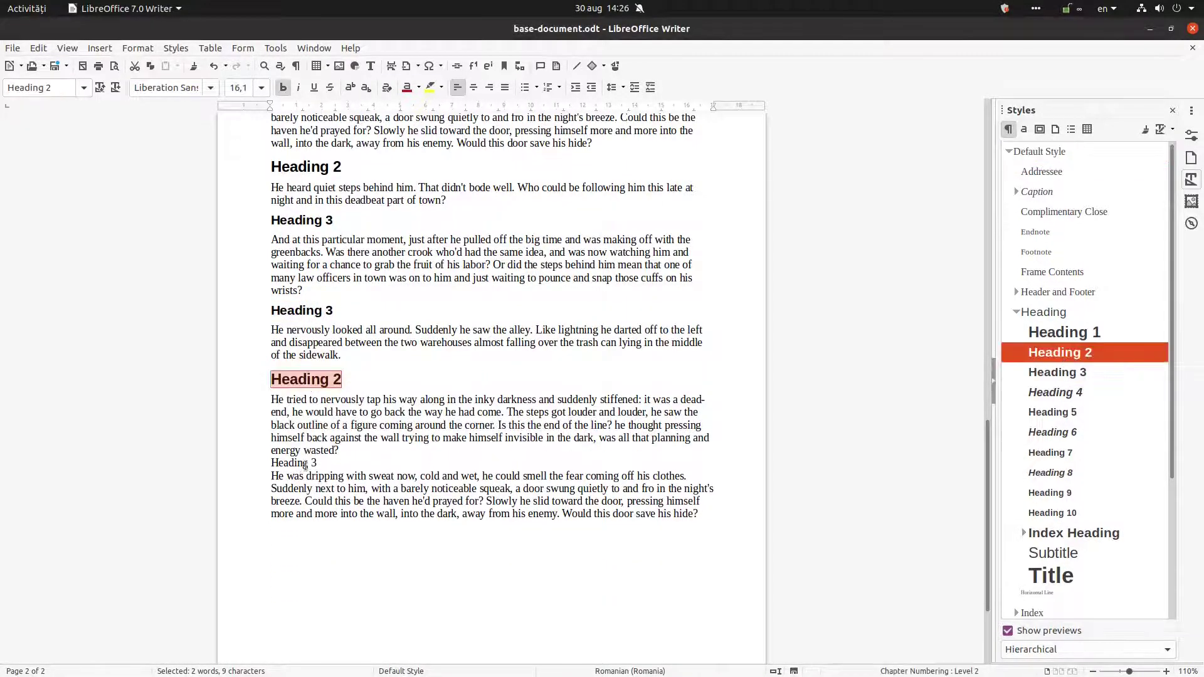
left_click_drag(288, 462, 248, 463)
key("ctrl+3")
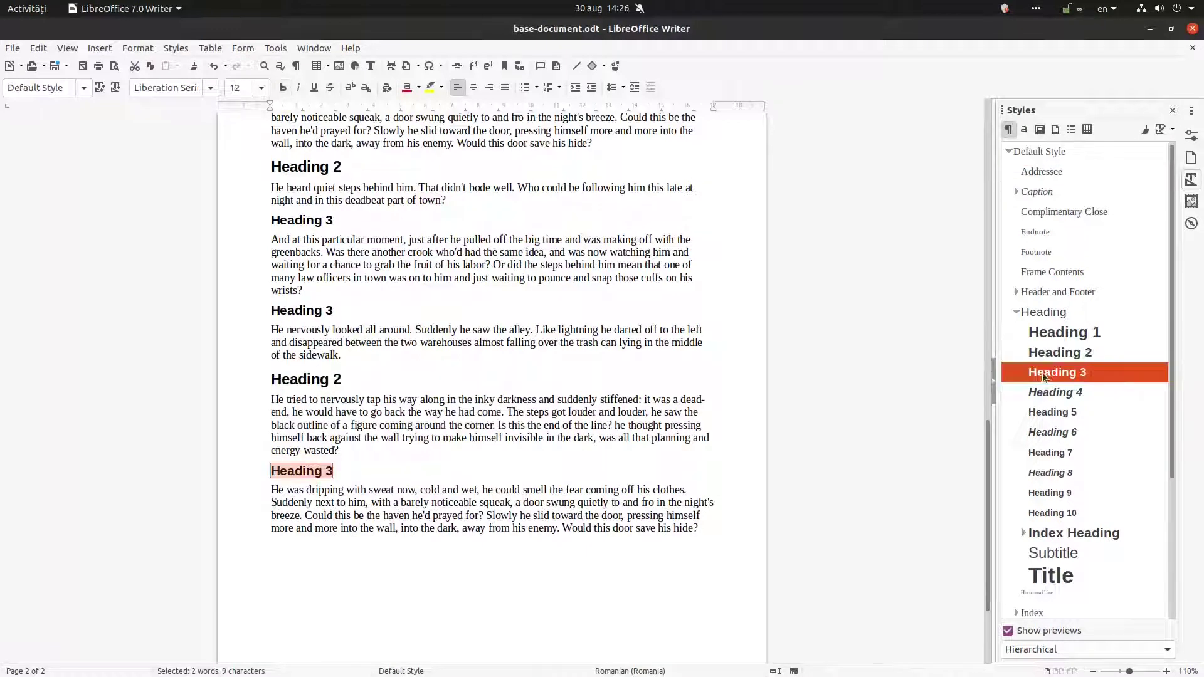
Add placeholder body text "dssdds" below the first Heading 1 and "sdsdsd" below the first Heading 2.
left_click(479, 379)
scroll(395, 312, "up", 10)
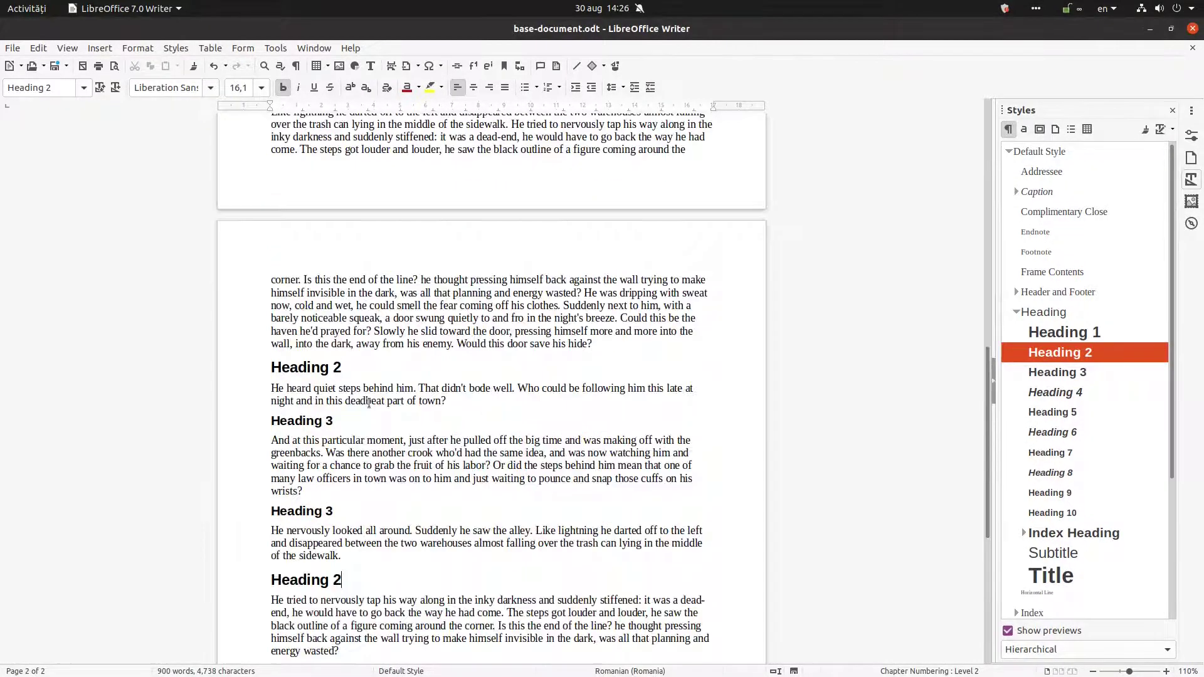
scroll(396, 312, "up", 10)
left_click(421, 245)
key("Return")
type("dssd")
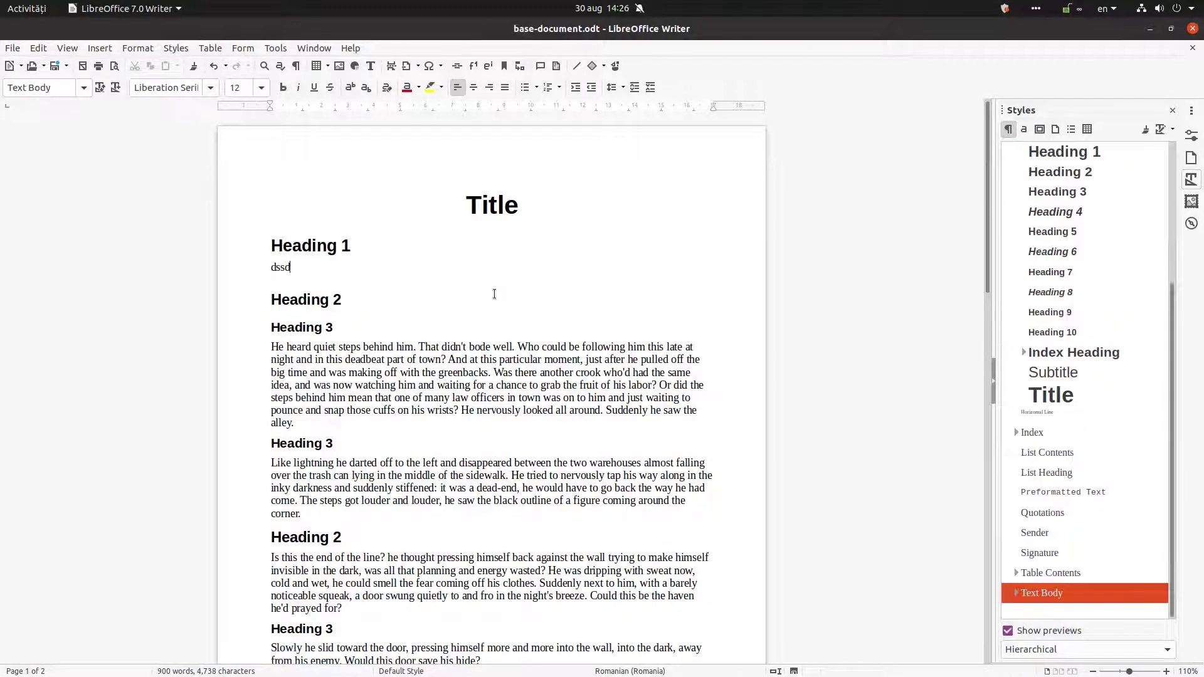
key("Return")
type("sdsdsd")
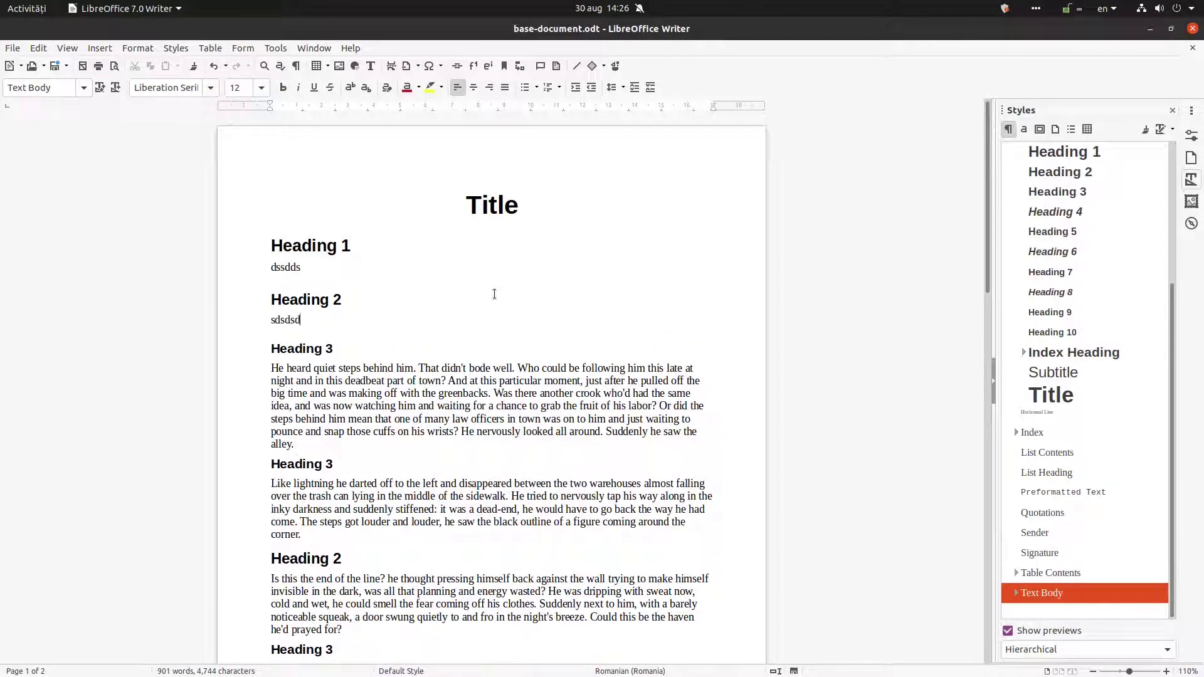
Examine the Heading 1 paragraph style's settings, including its outline level, and accept the dialog.
left_click(326, 246)
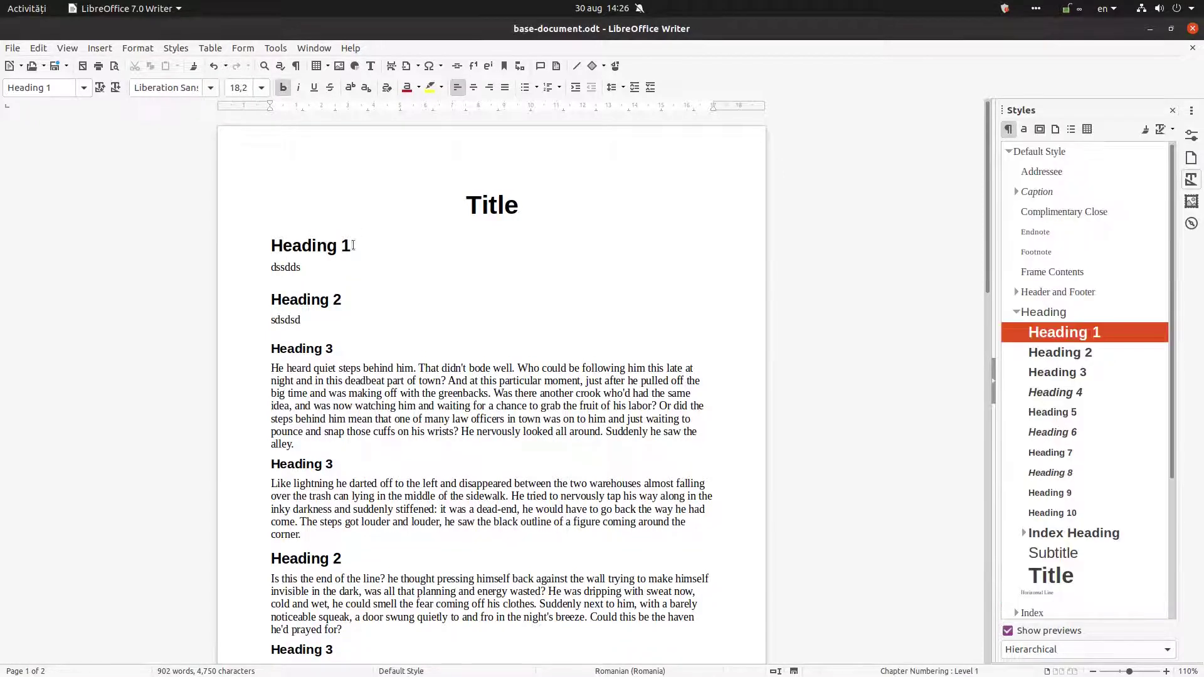
right_click(1063, 333)
left_click(1078, 359)
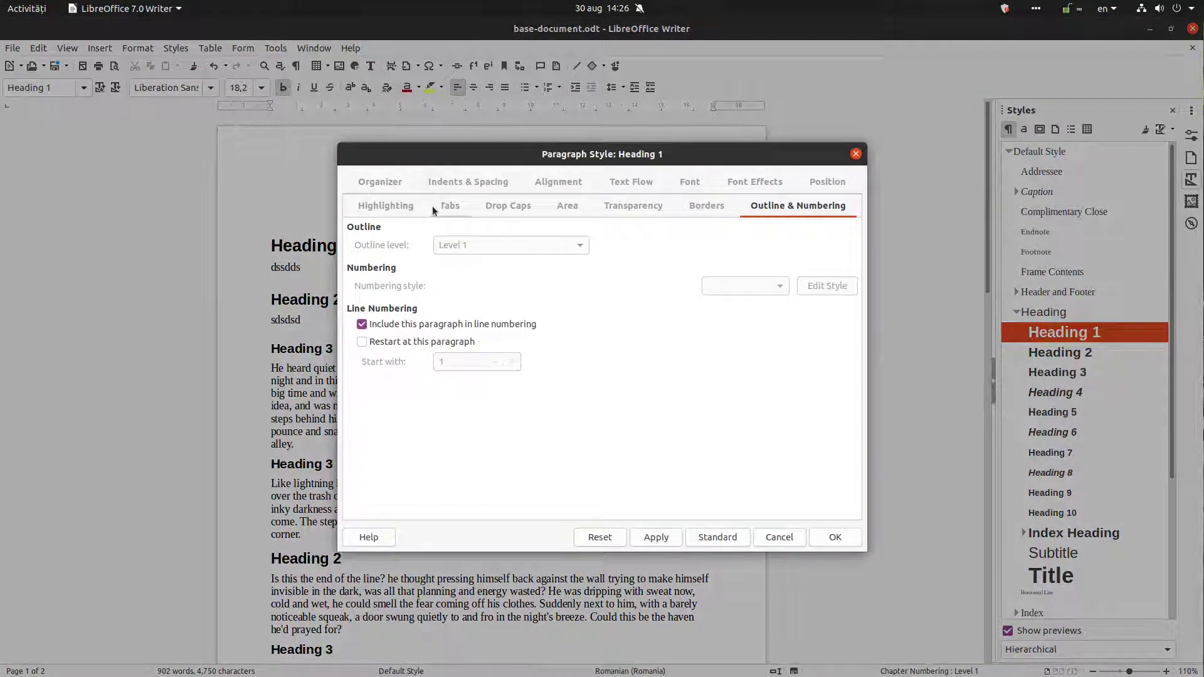
left_click(407, 204)
left_click(432, 205)
left_click(502, 205)
left_click(570, 207)
left_click(770, 206)
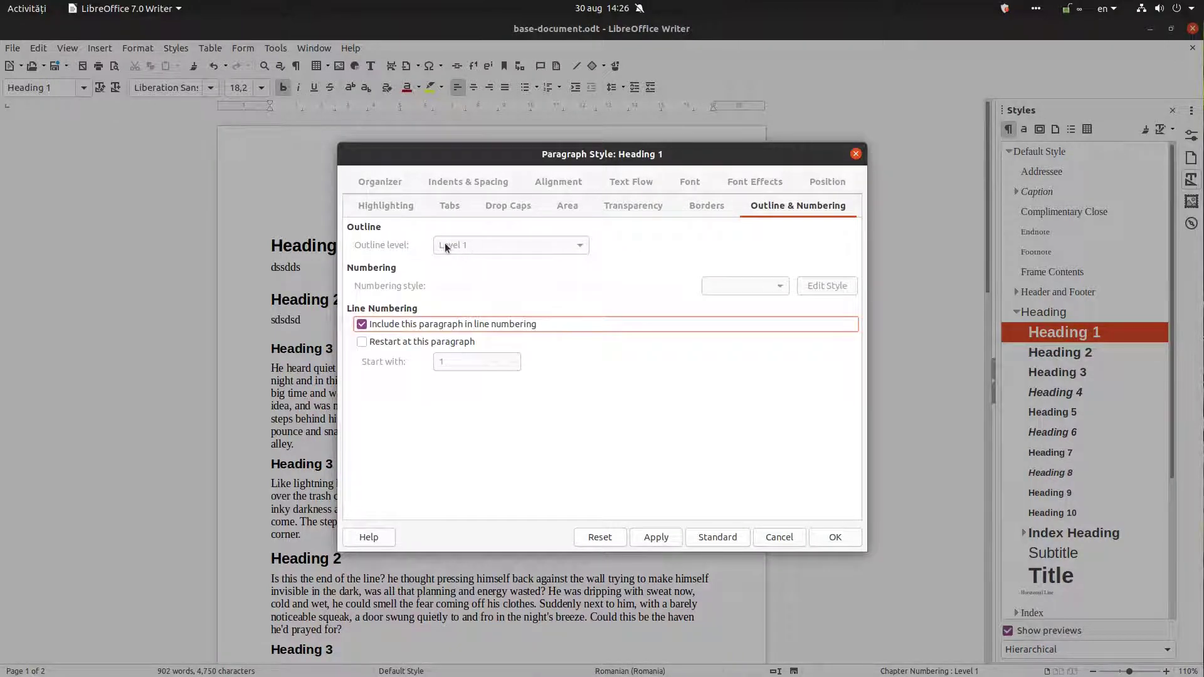
left_click(836, 536)
Check the outline level of the Heading 2 paragraph style and accept the dialog.
right_click(1065, 353)
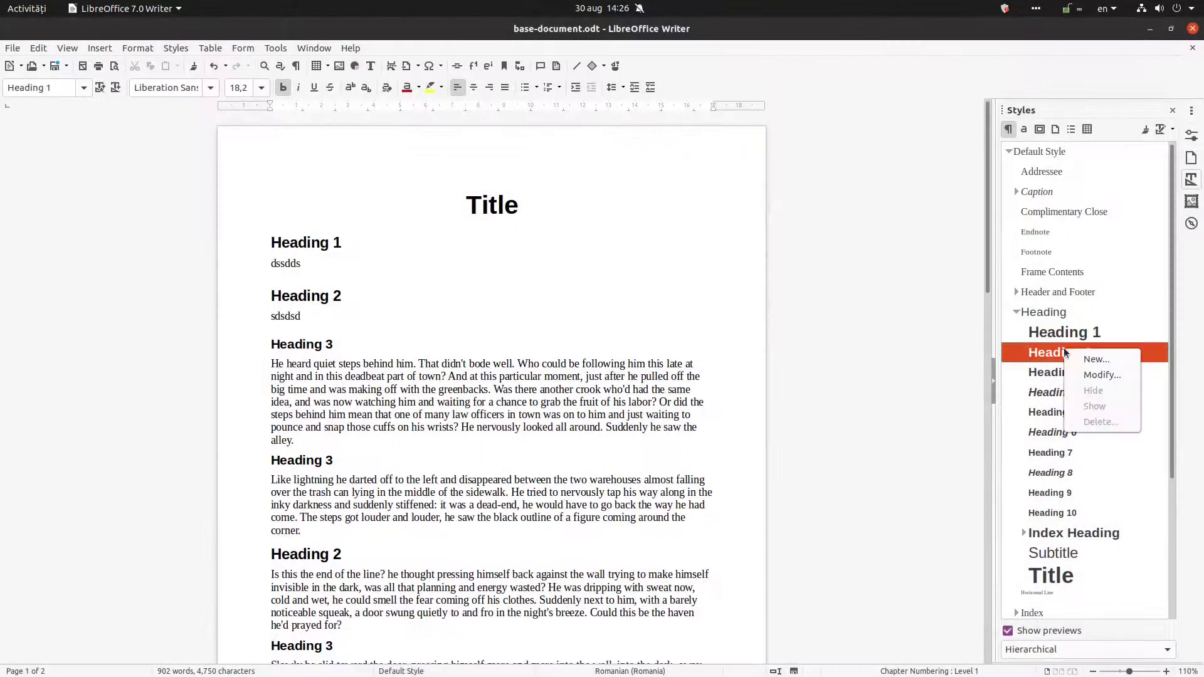
left_click(1102, 374)
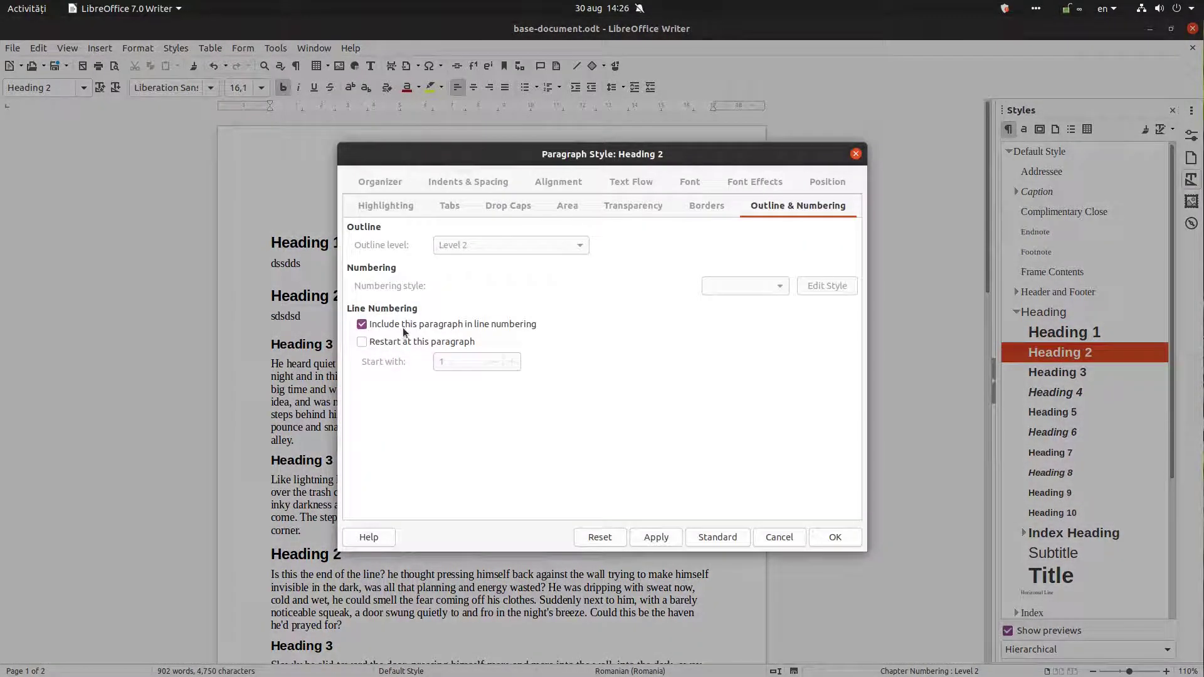
left_click(836, 537)
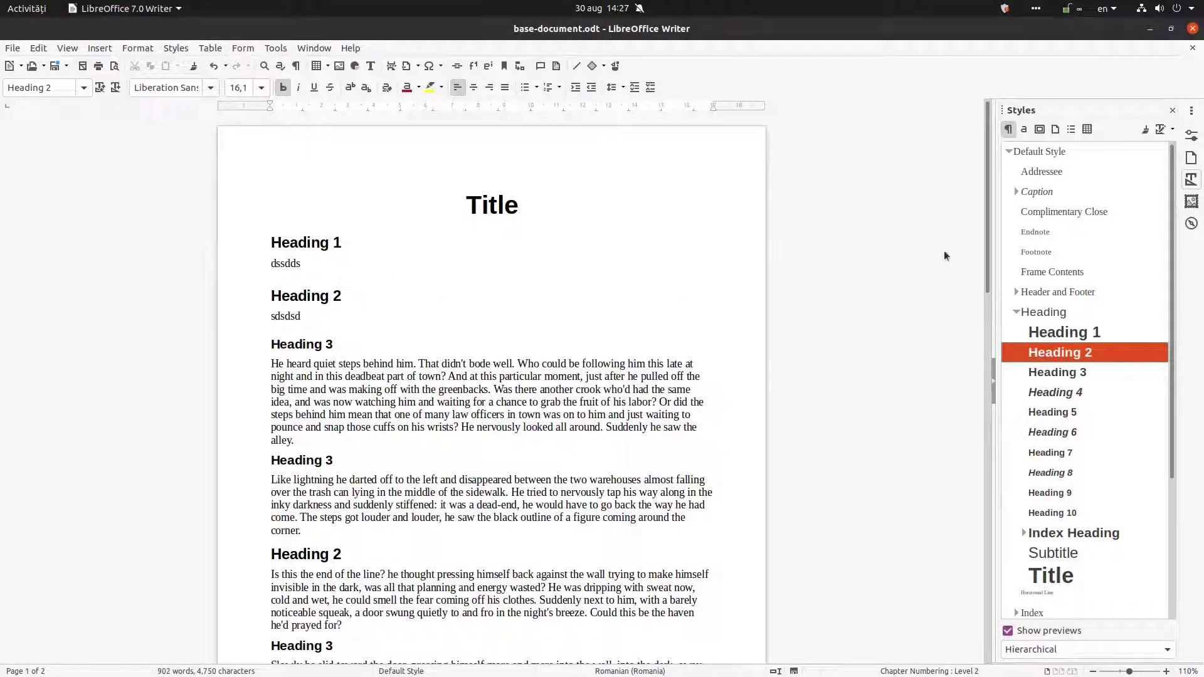
Look through the outline level options of the Endnote paragraph style without changing them.
right_click(1041, 232)
left_click(1055, 255)
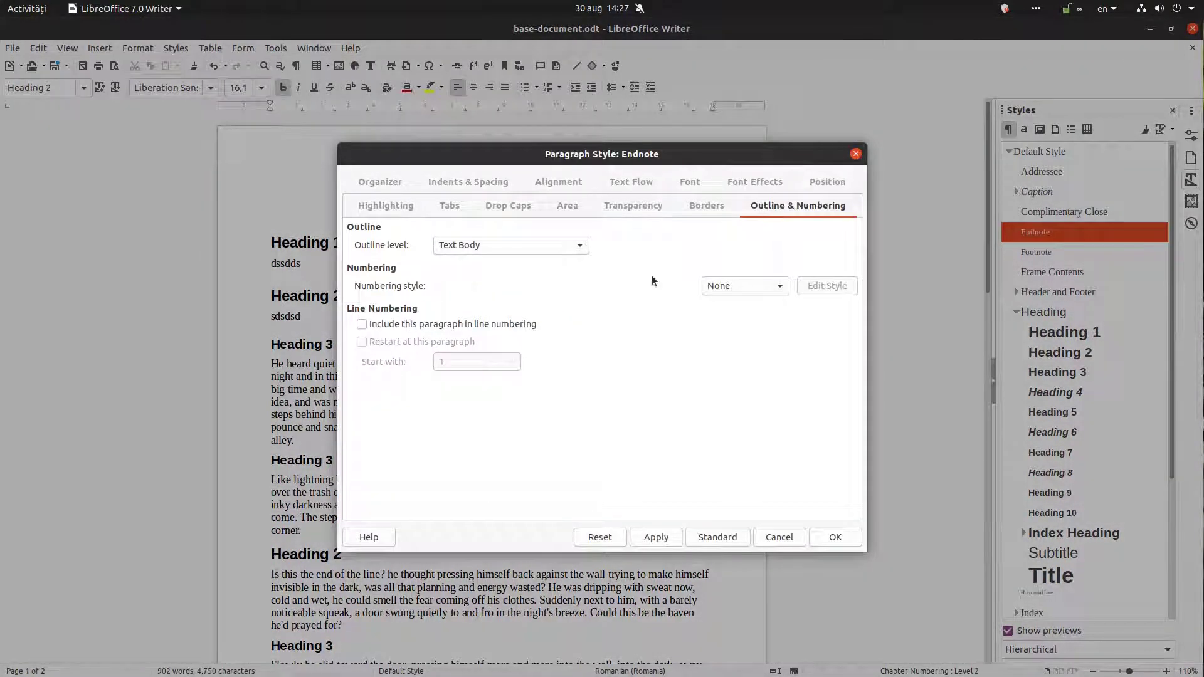
left_click(540, 247)
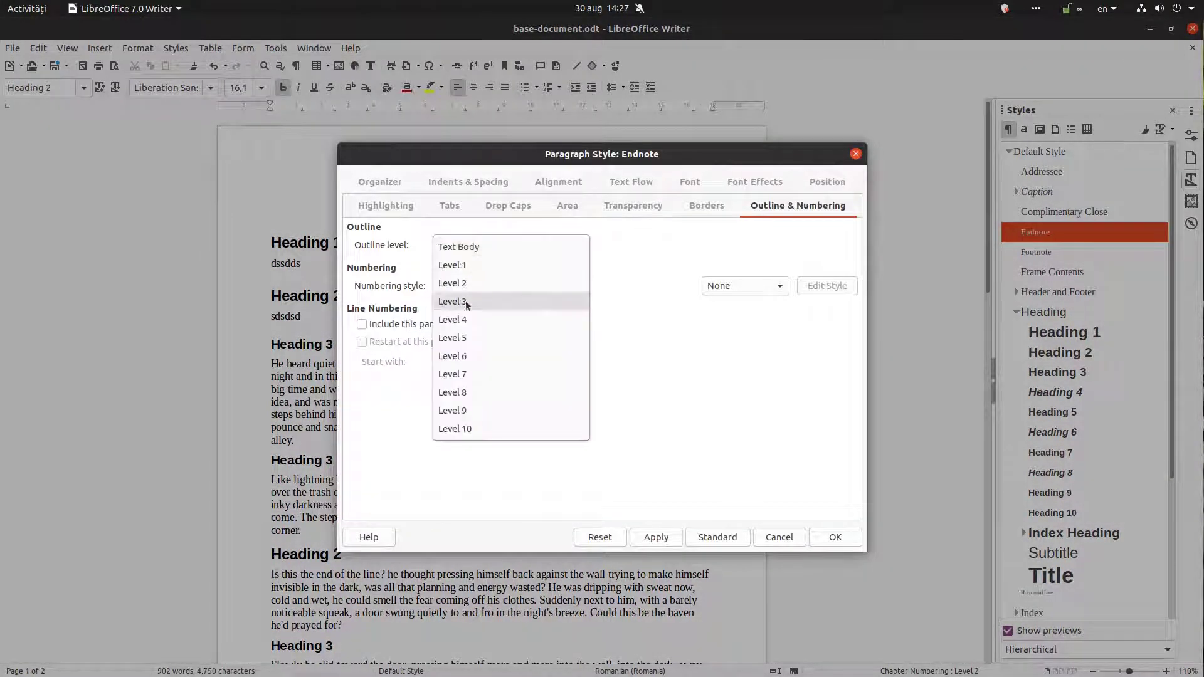
key("Escape")
left_click(776, 532)
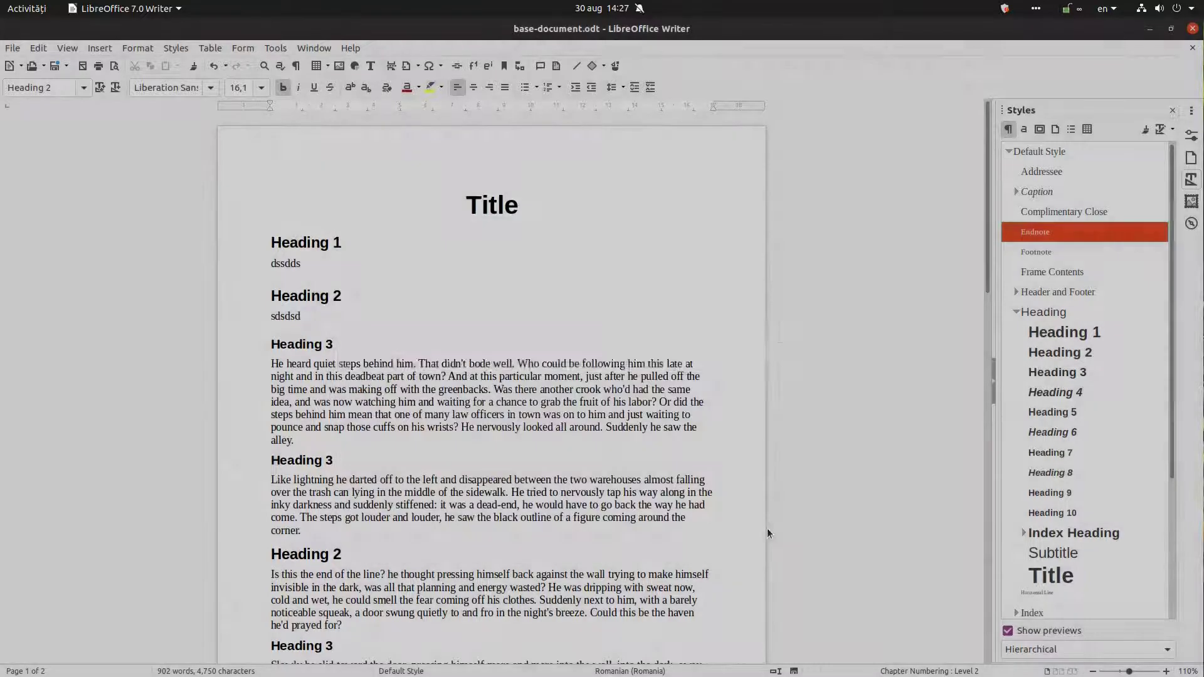
Add an empty paragraph above the document title.
left_click(394, 292)
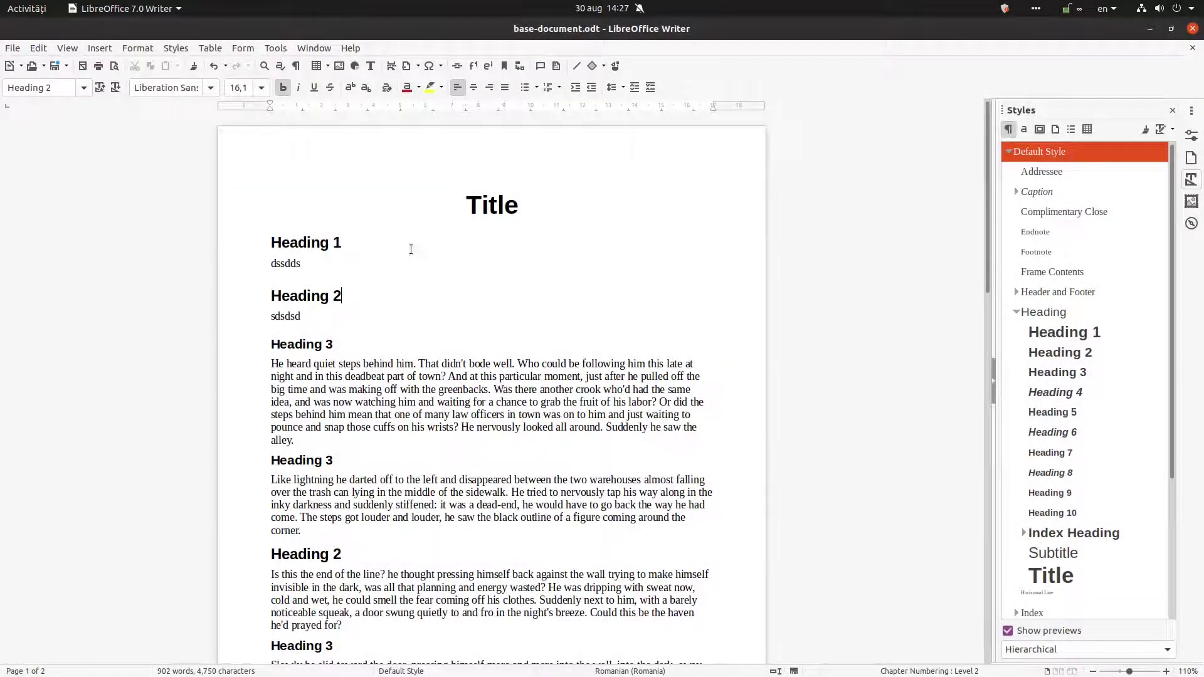
left_click(407, 201)
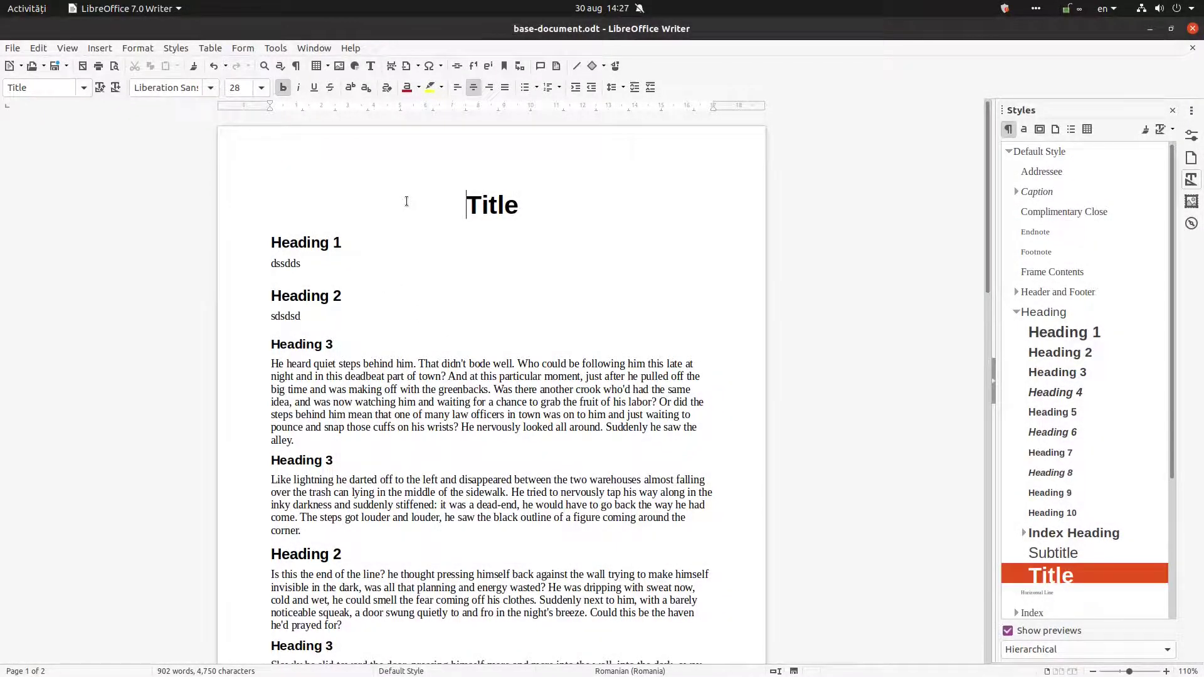
key("Return")
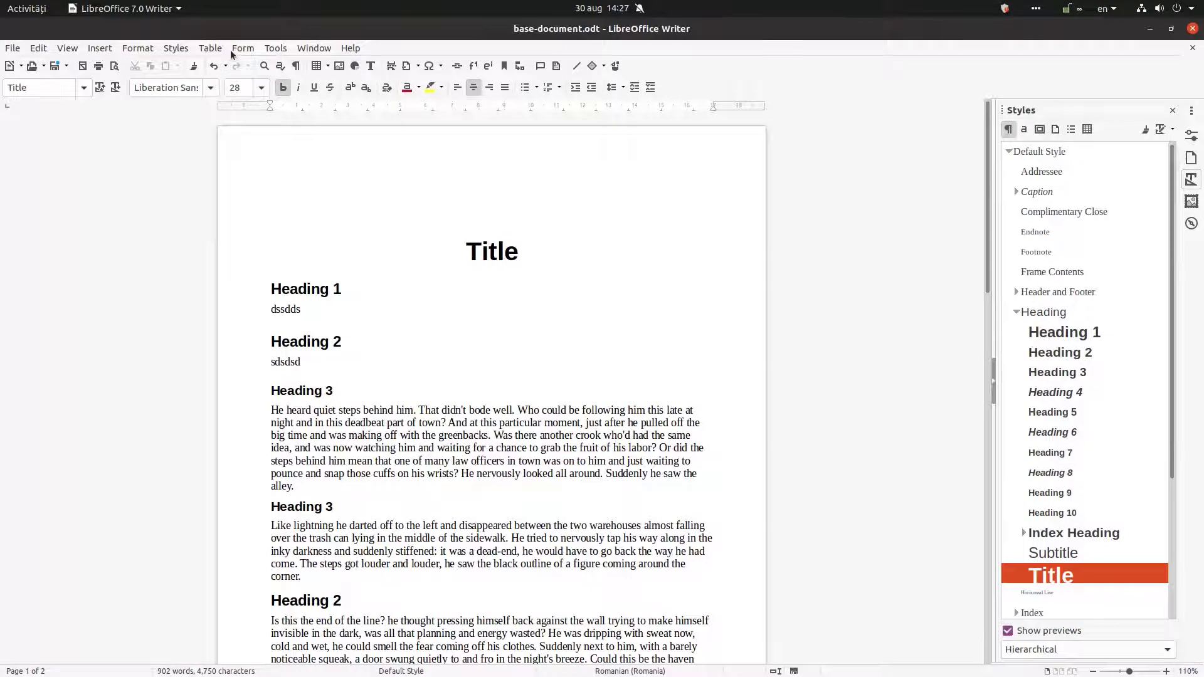
Insert a table of contents with default settings above the document title and delete the empty paragraph below it.
left_click(100, 48)
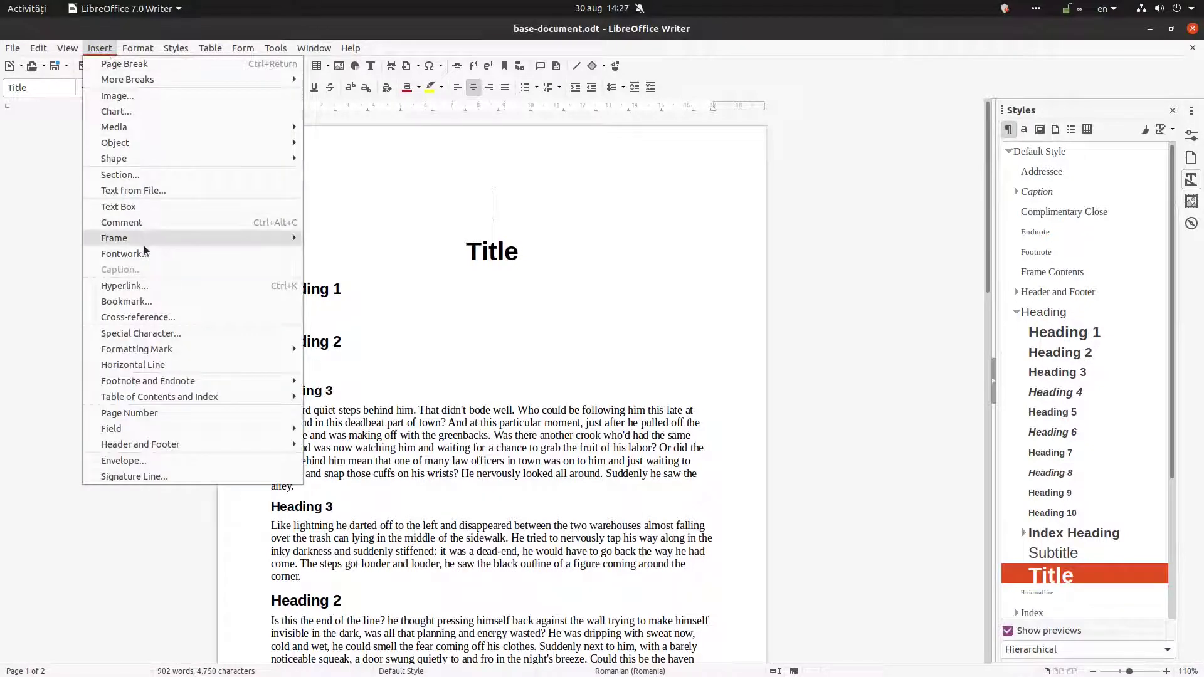
mouse_move(141, 399)
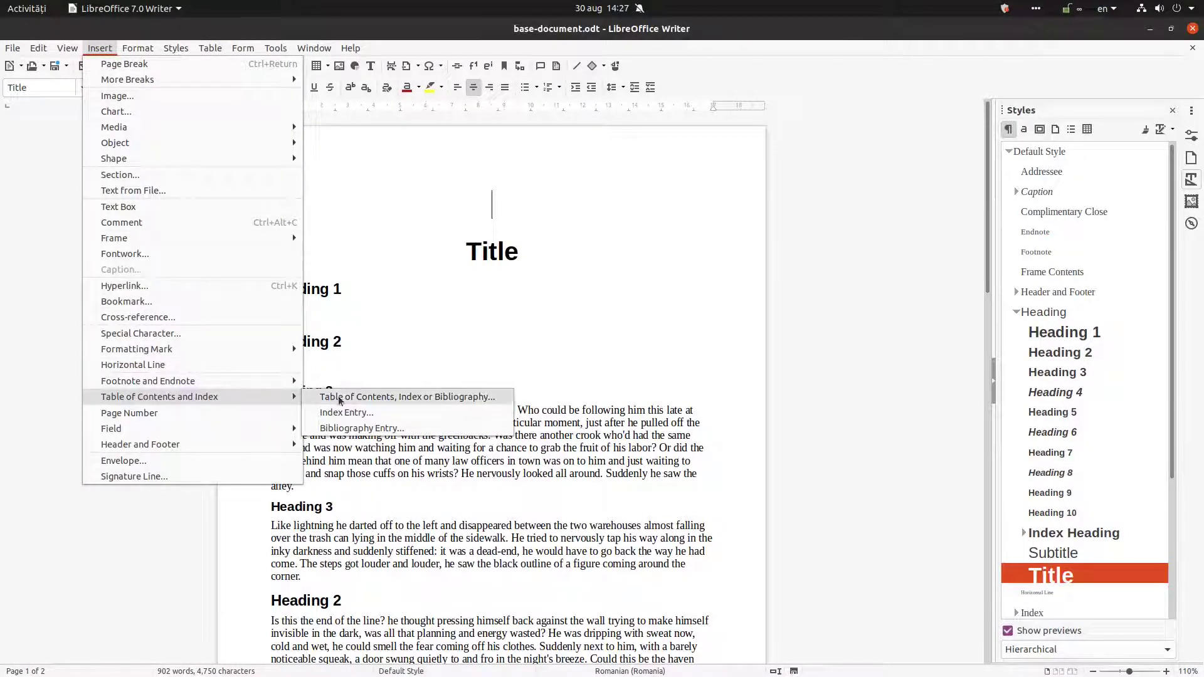
left_click(364, 402)
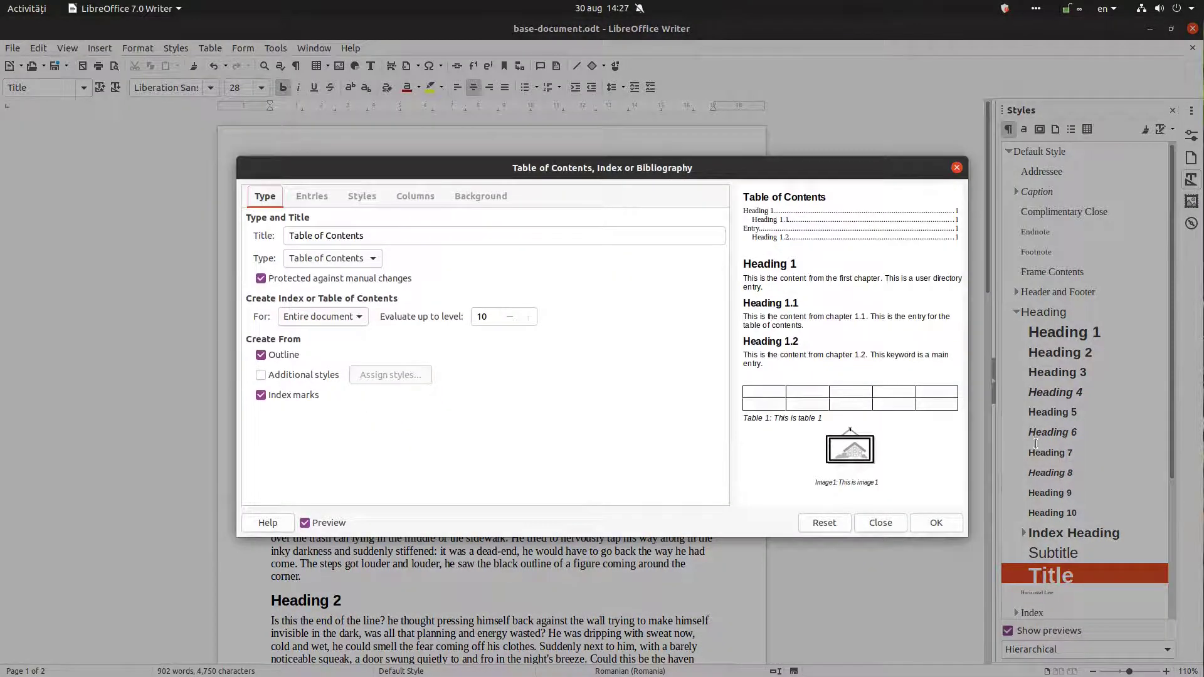
left_click(924, 520)
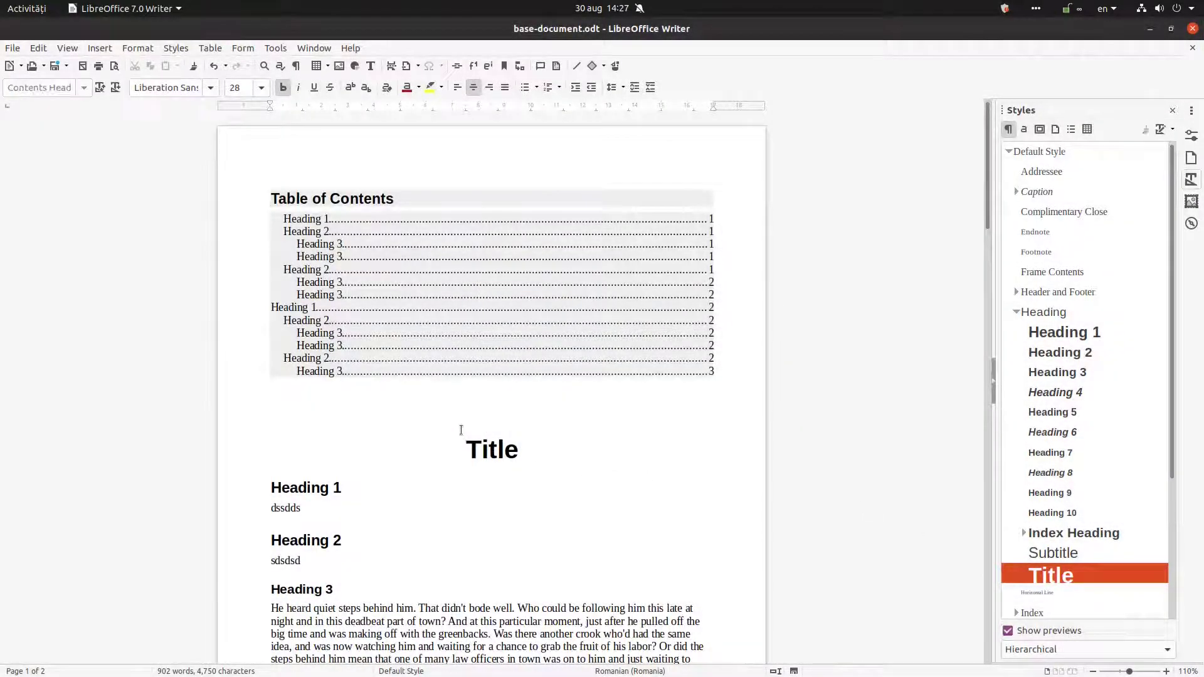
key("Delete")
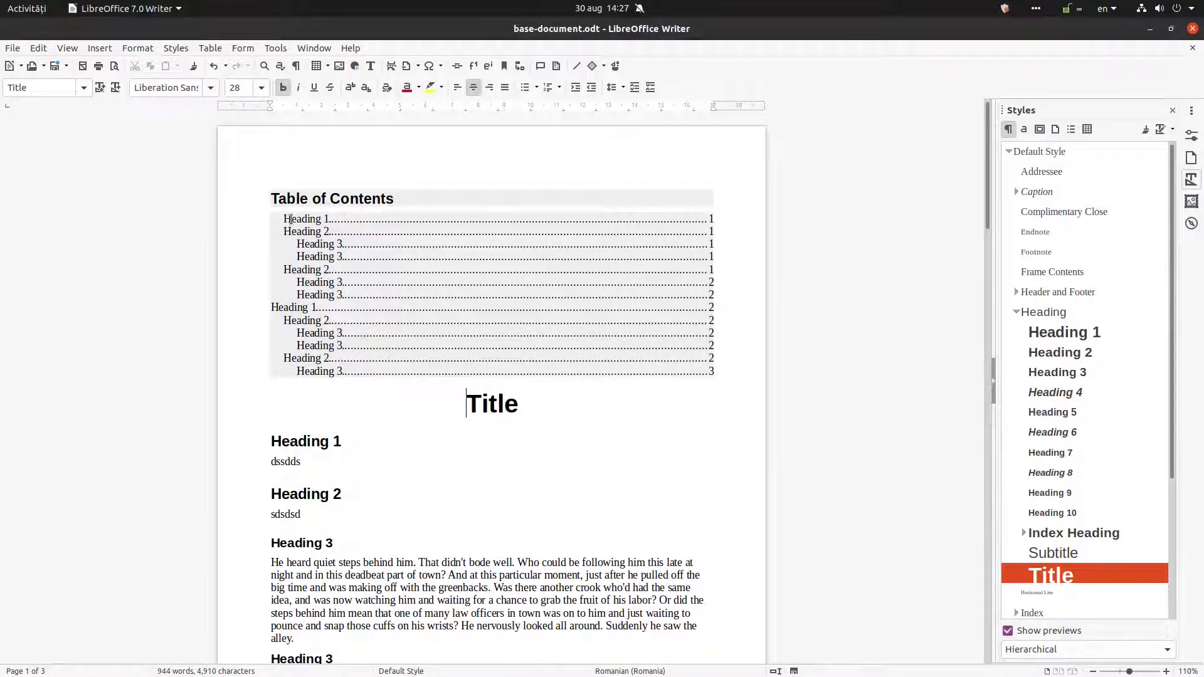
Apply the Heading 1 style to the first heading below the title and update the table of contents.
triple_click(300, 441)
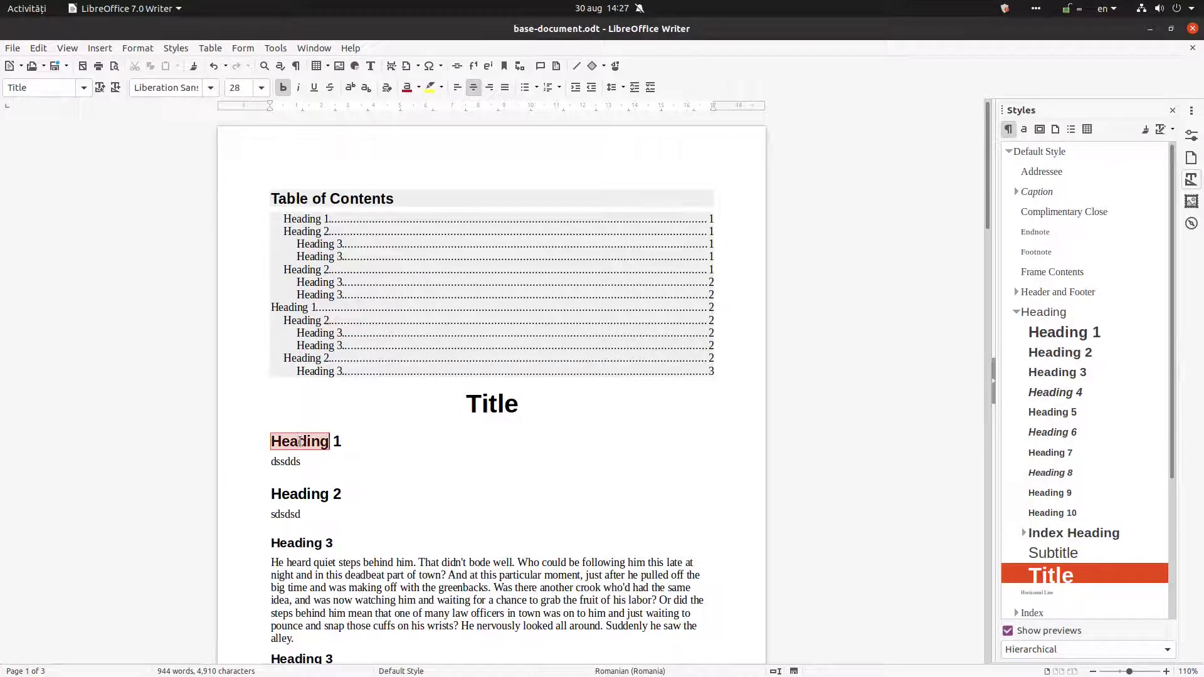
key("ctrl+1")
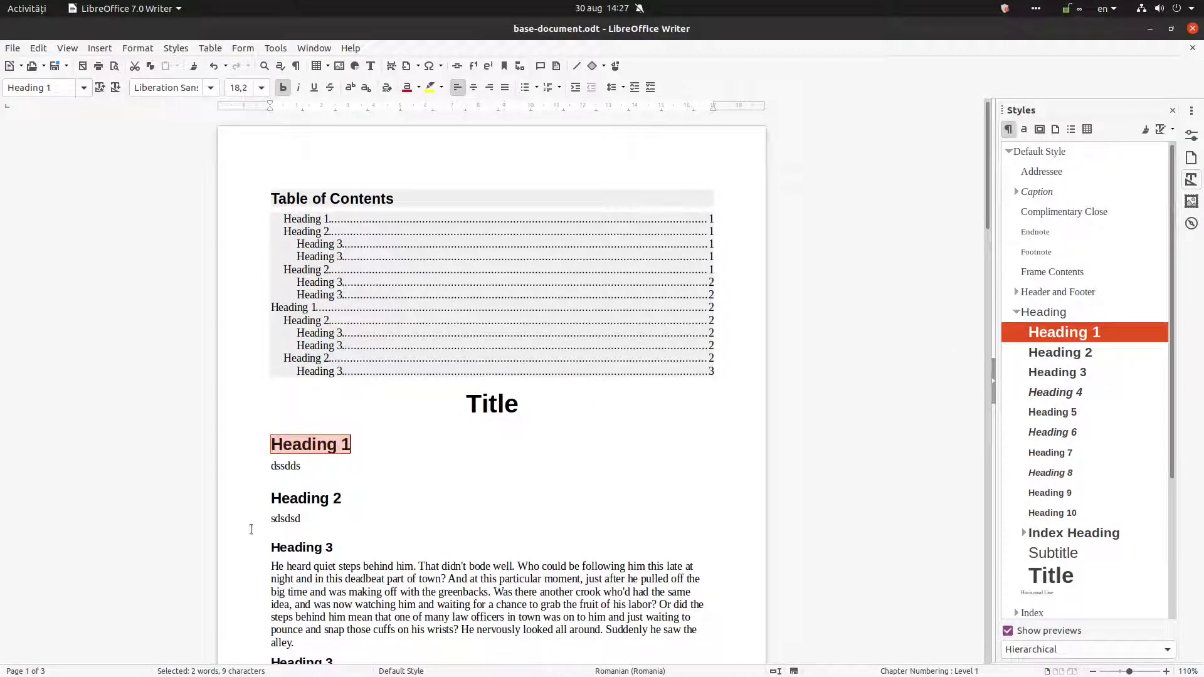
left_click(285, 498)
right_click(334, 307)
left_click(350, 336)
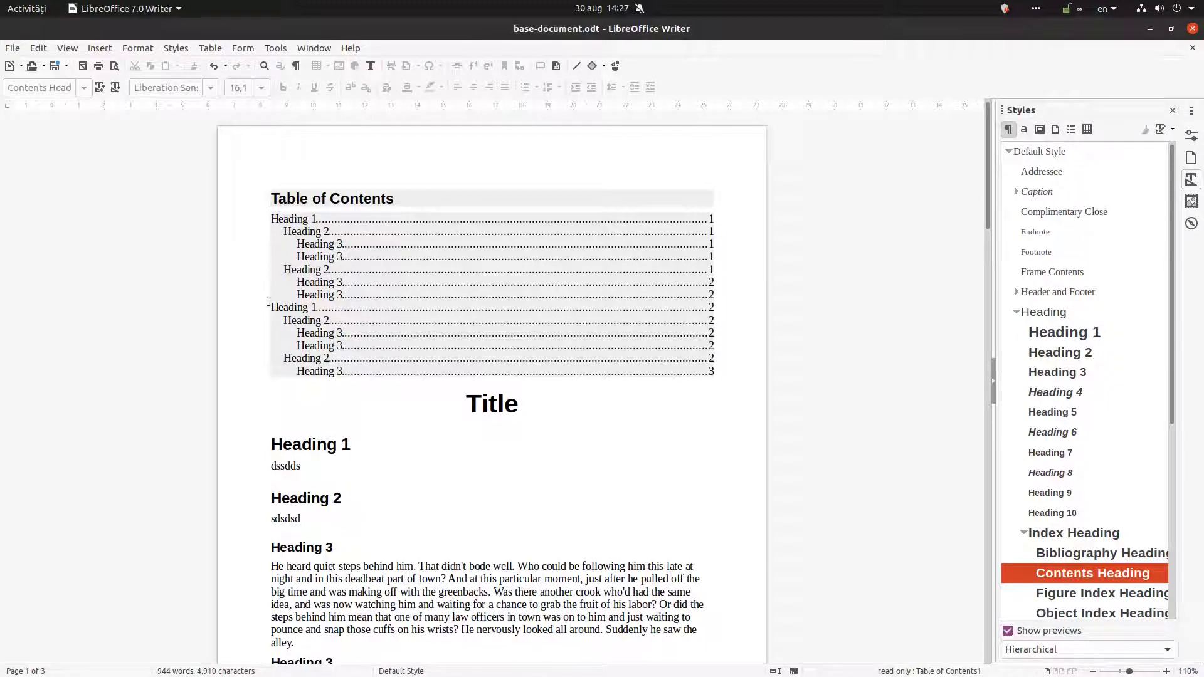
scroll(313, 397, "down", 3)
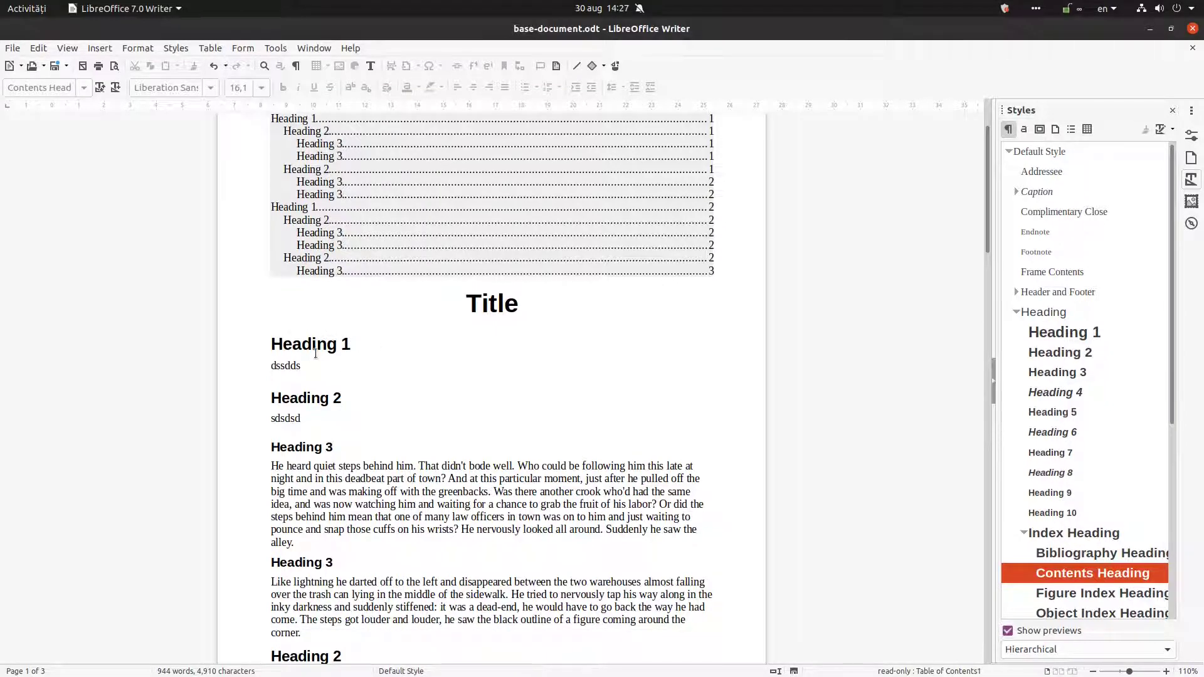
double_click(323, 399)
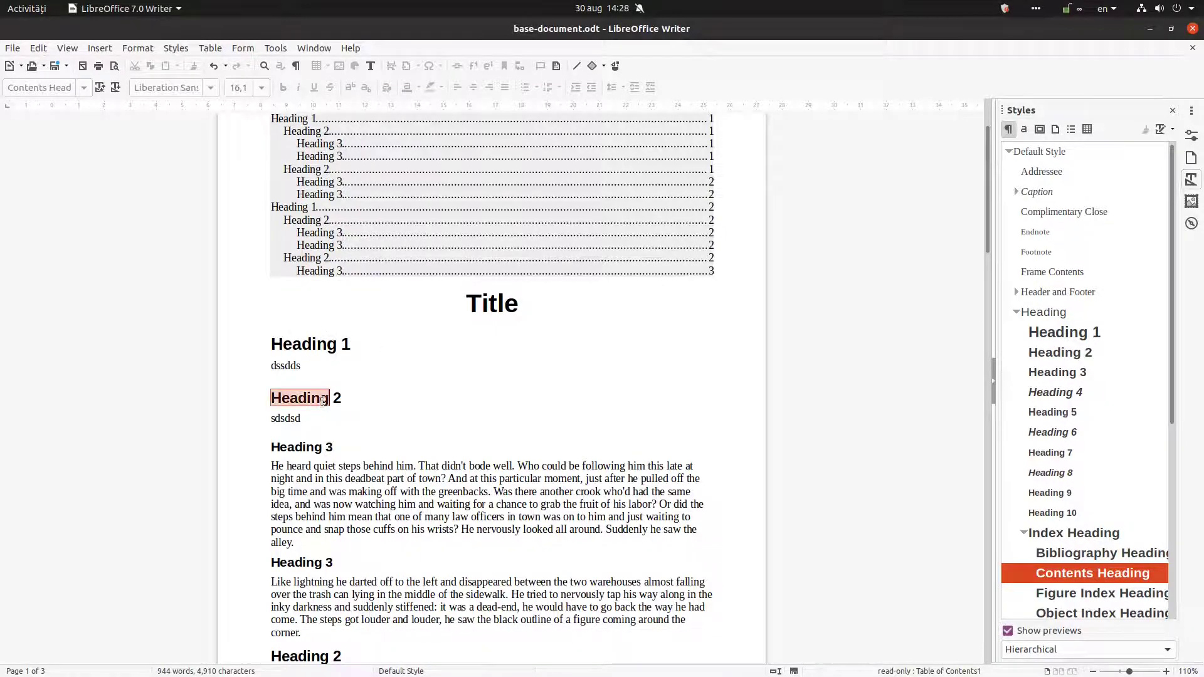
left_click(350, 401)
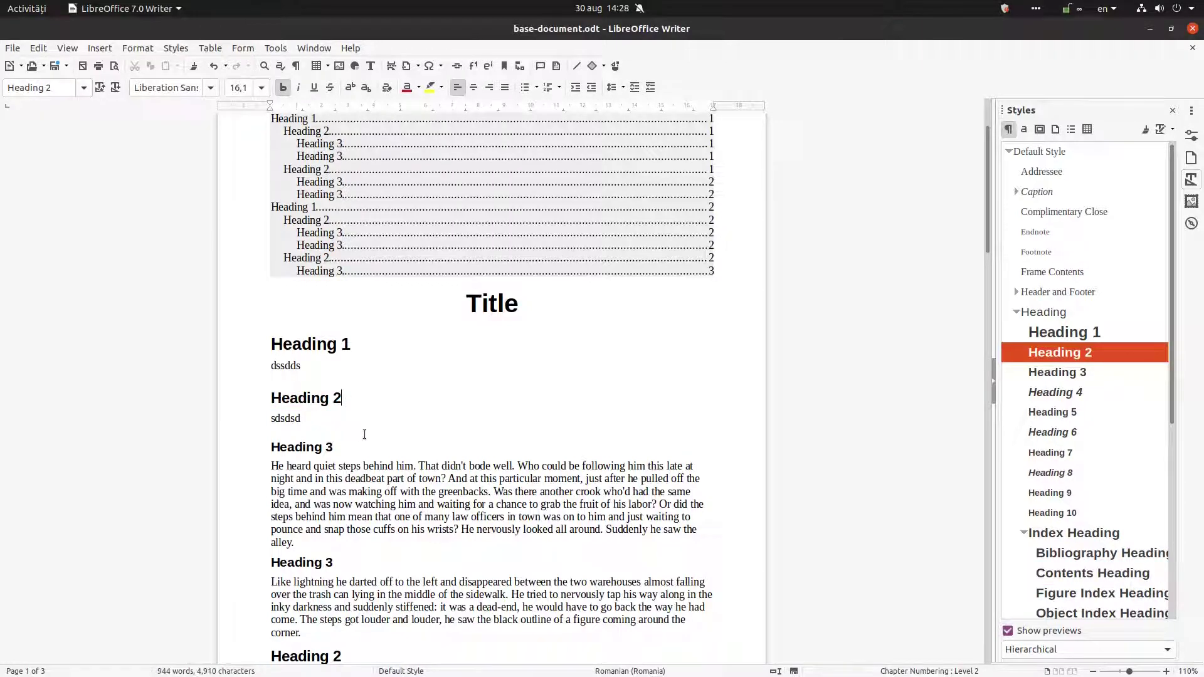
scroll(384, 389, "up", 3)
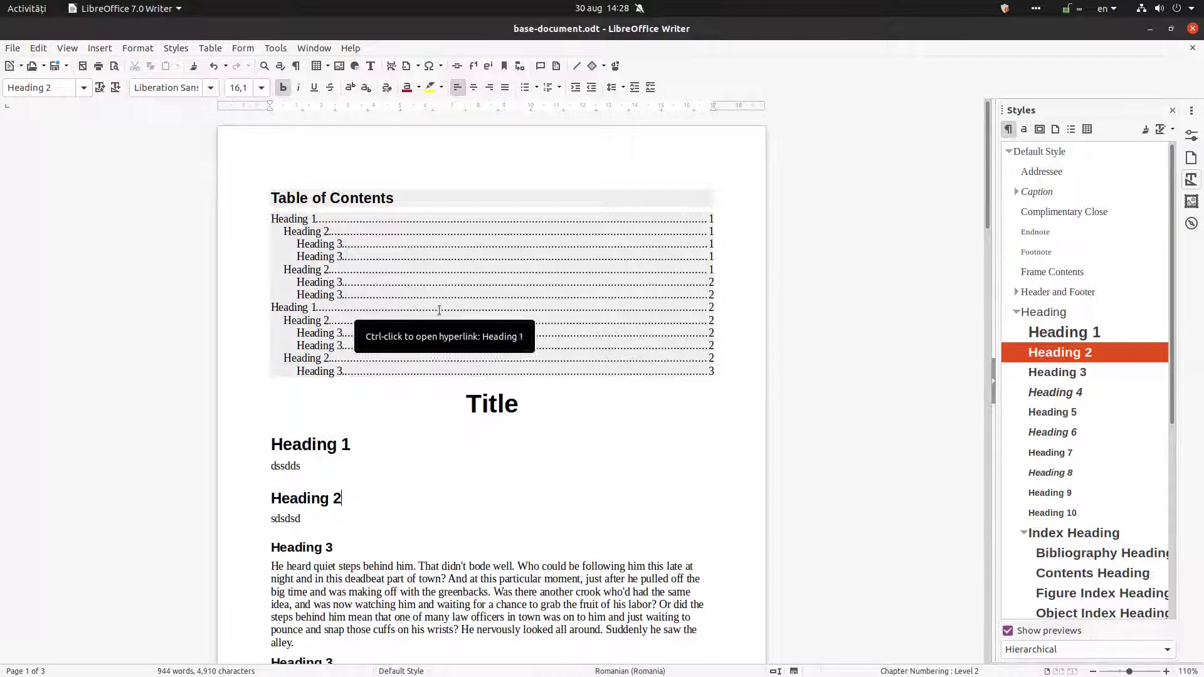
right_click(480, 257)
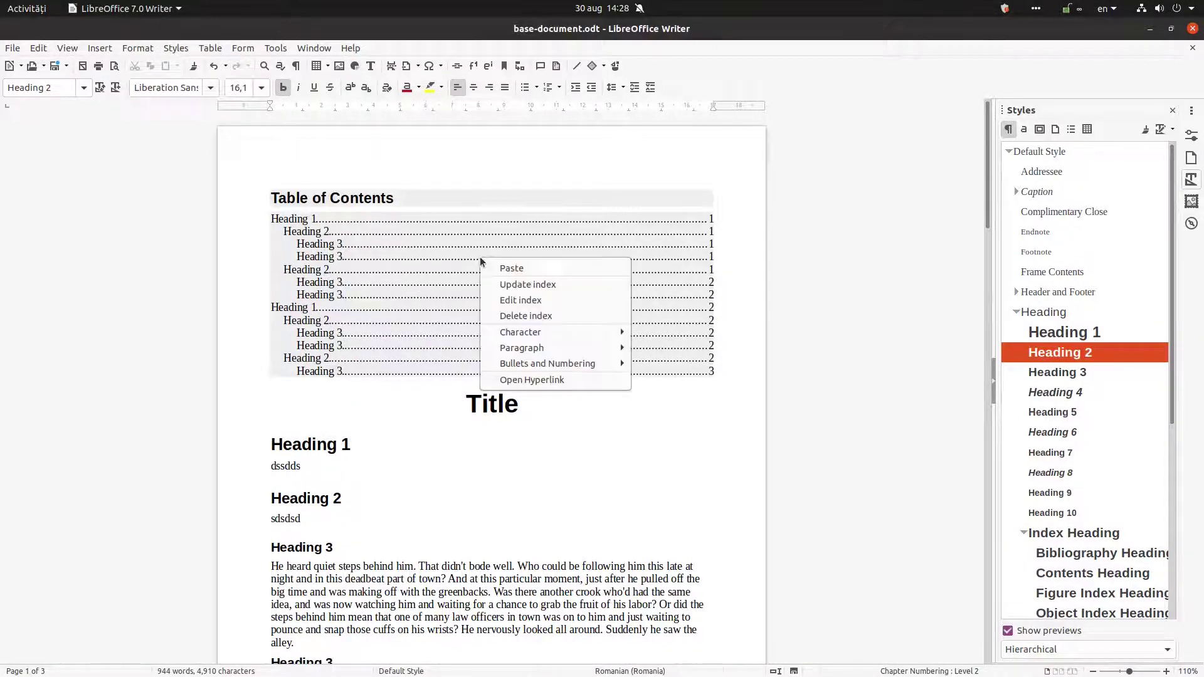
left_click(429, 257)
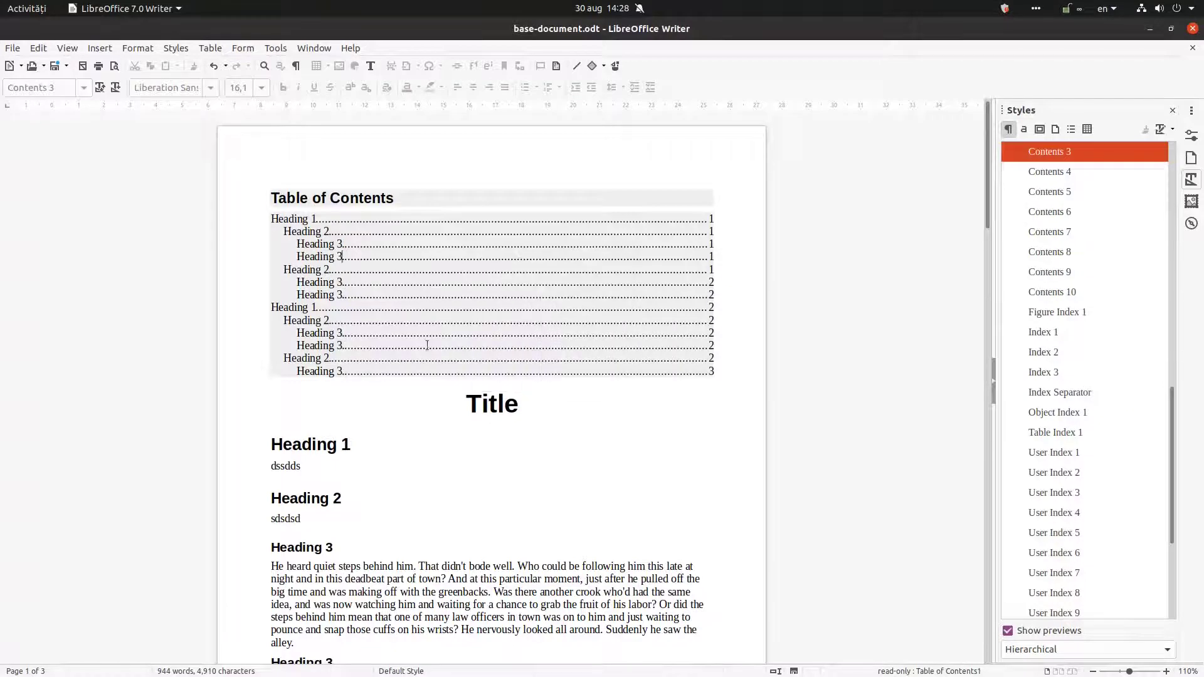
Append "d s,dsd sd" to the first Heading 1 below the title and update the table of contents.
left_click(390, 442)
type("d s,dsd sd")
right_click(413, 306)
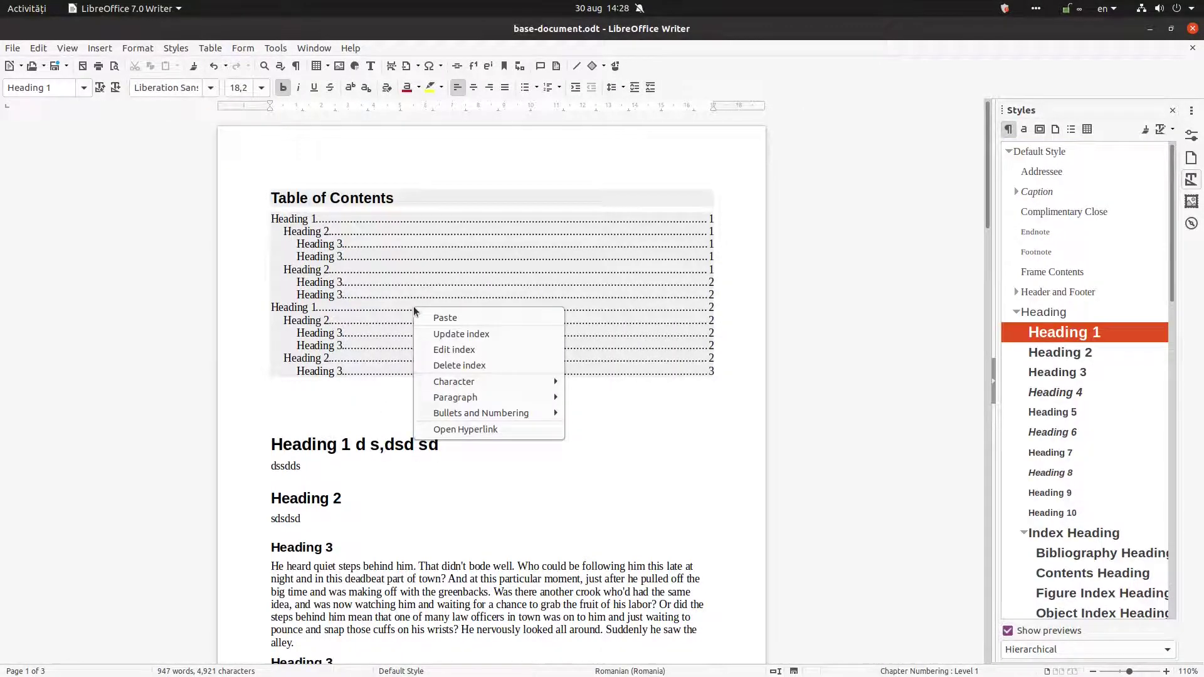
left_click(390, 318)
right_click(371, 310)
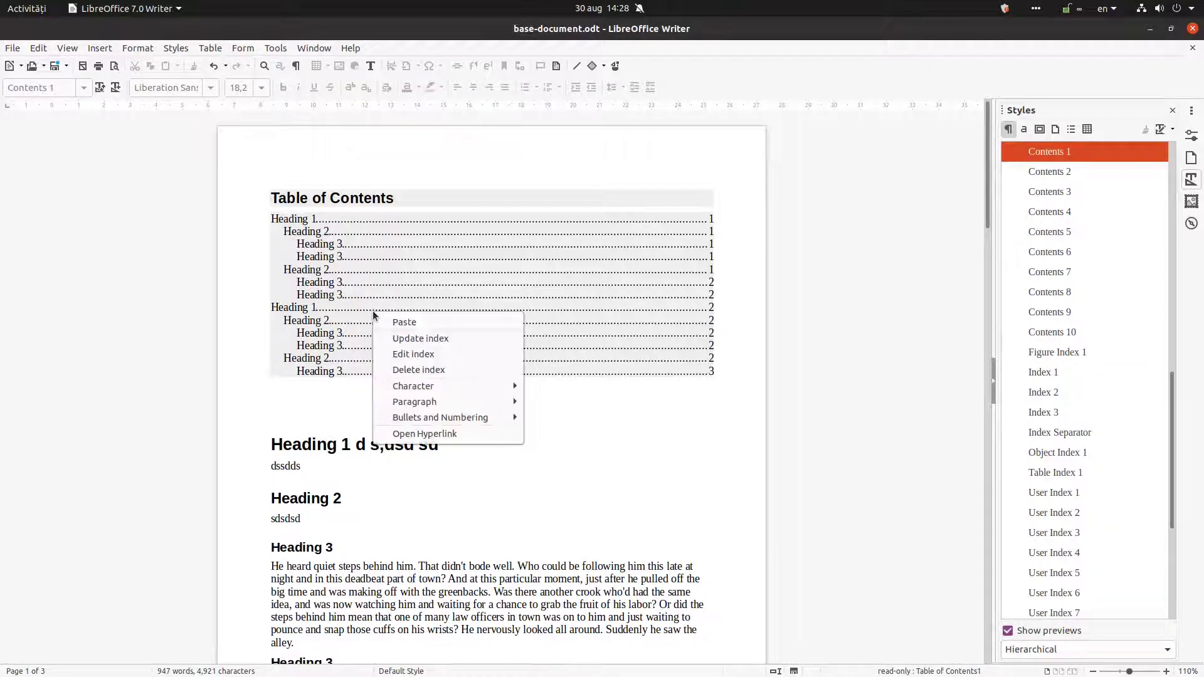
left_click(397, 334)
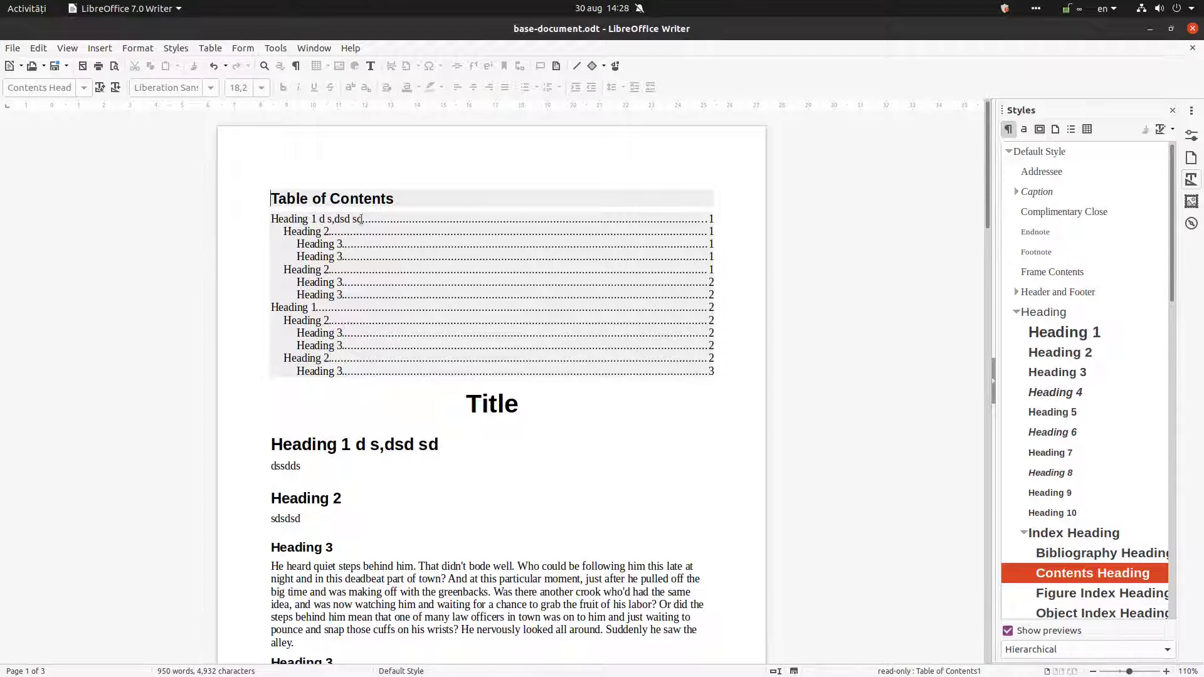
Remove the "d s,dsd sd" text from the end of the first Heading 1.
left_click(455, 443)
key("BackSpace")
key("BackSpace")
key("BackSpace")
key("BackSpace")
key("BackSpace")
key("BackSpace")
key("BackSpace")
key("BackSpace")
key("BackSpace")
key("BackSpace")
key("BackSpace")
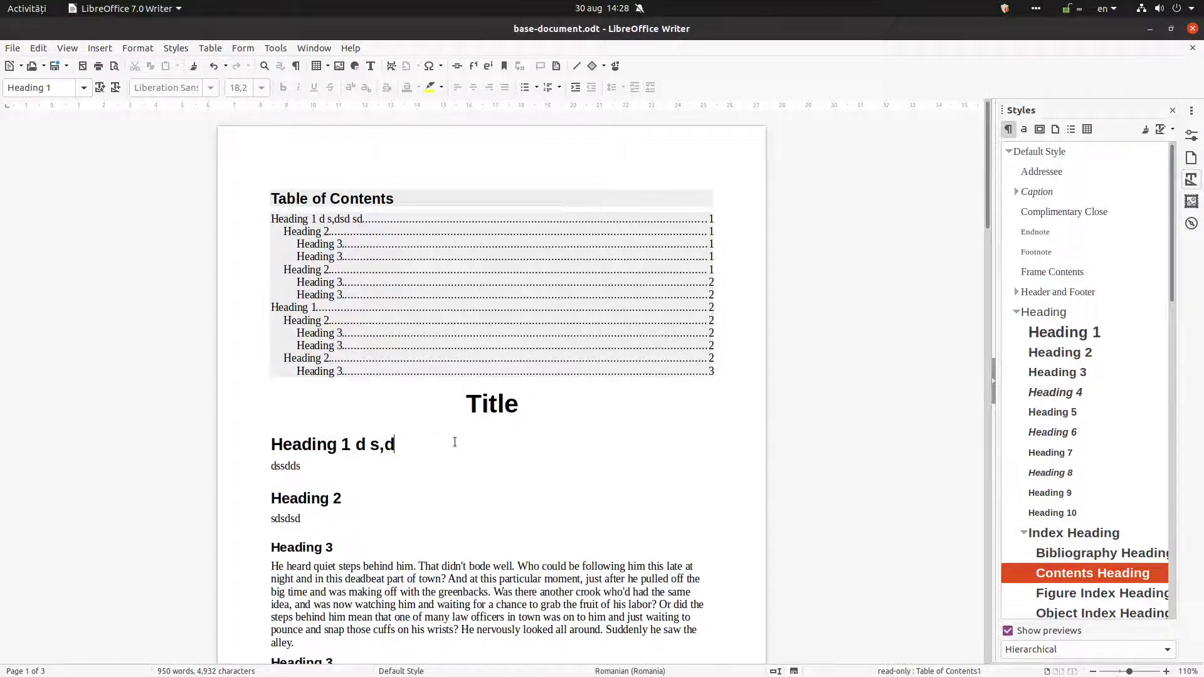
Delete the first Heading 3 together with its body paragraph and update the table of contents.
scroll(343, 504, "down", 3)
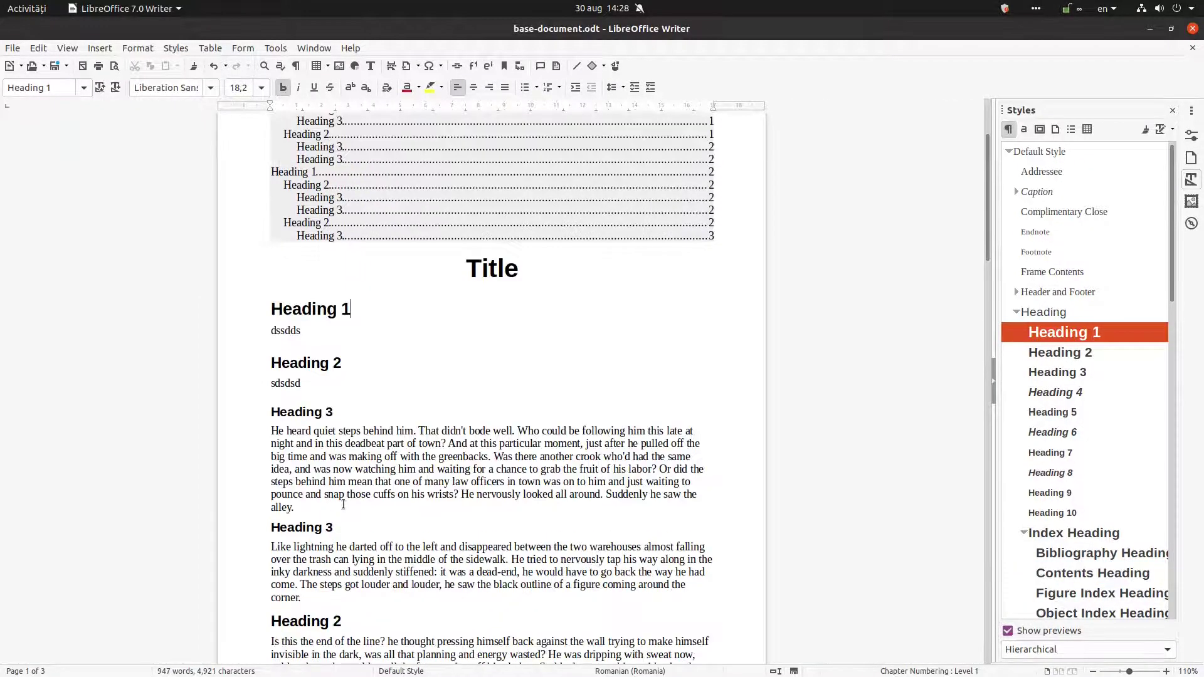
left_click_drag(319, 506, 264, 411)
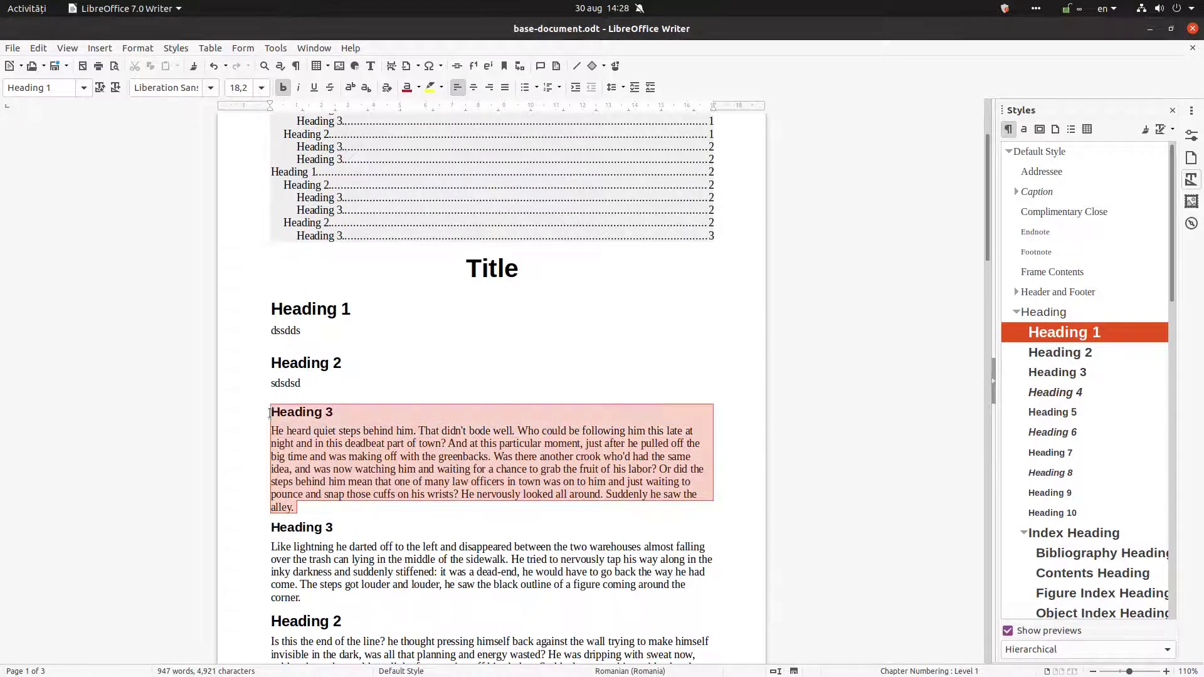
key("Delete")
key("Delete")
scroll(344, 390, "up", 1)
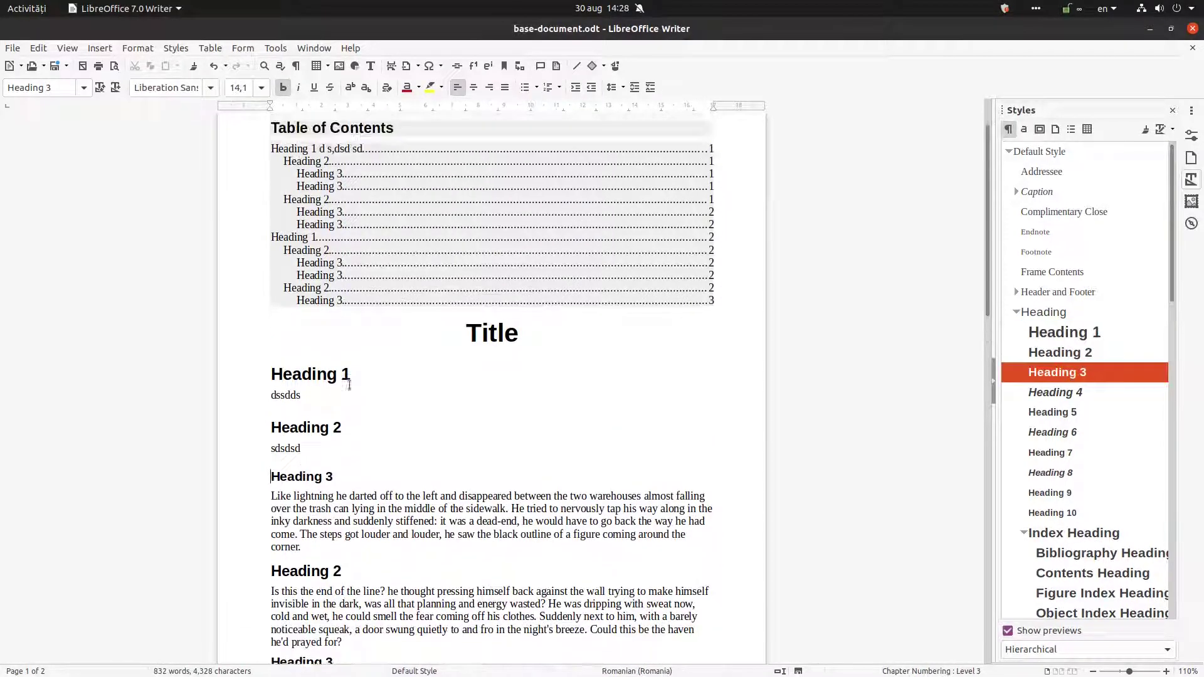
scroll(349, 385, "up", 1)
right_click(347, 314)
left_click(373, 345)
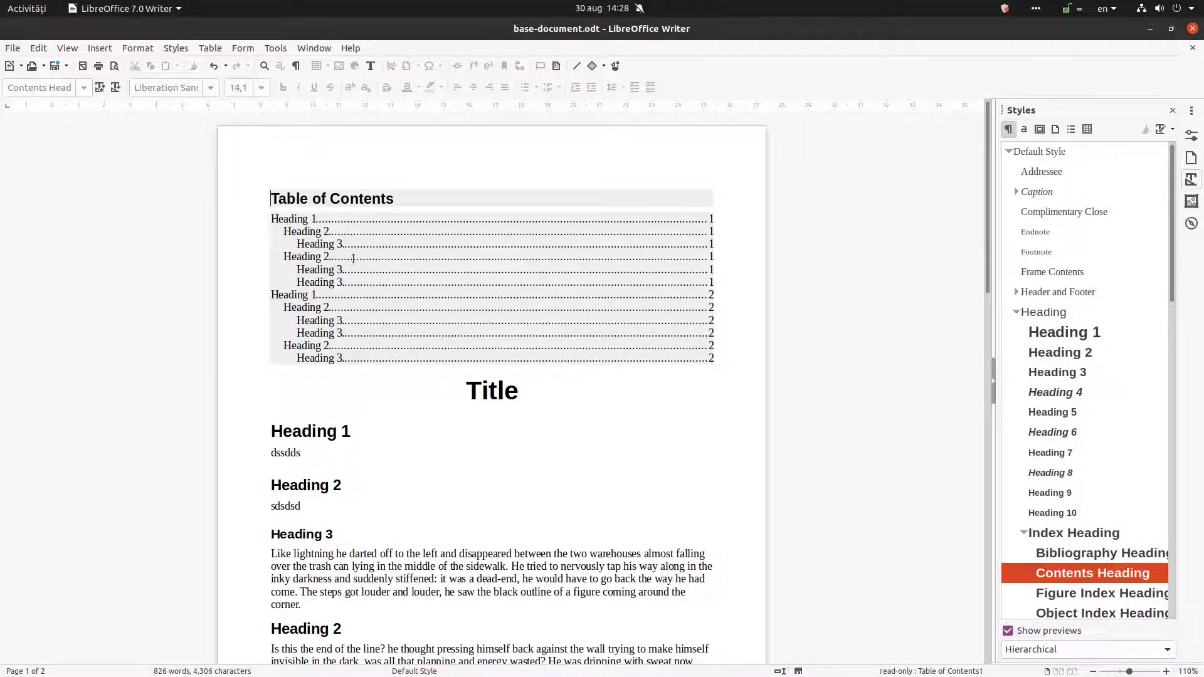
Change the title of the table of contents to "What you can learn from this book".
right_click(425, 240)
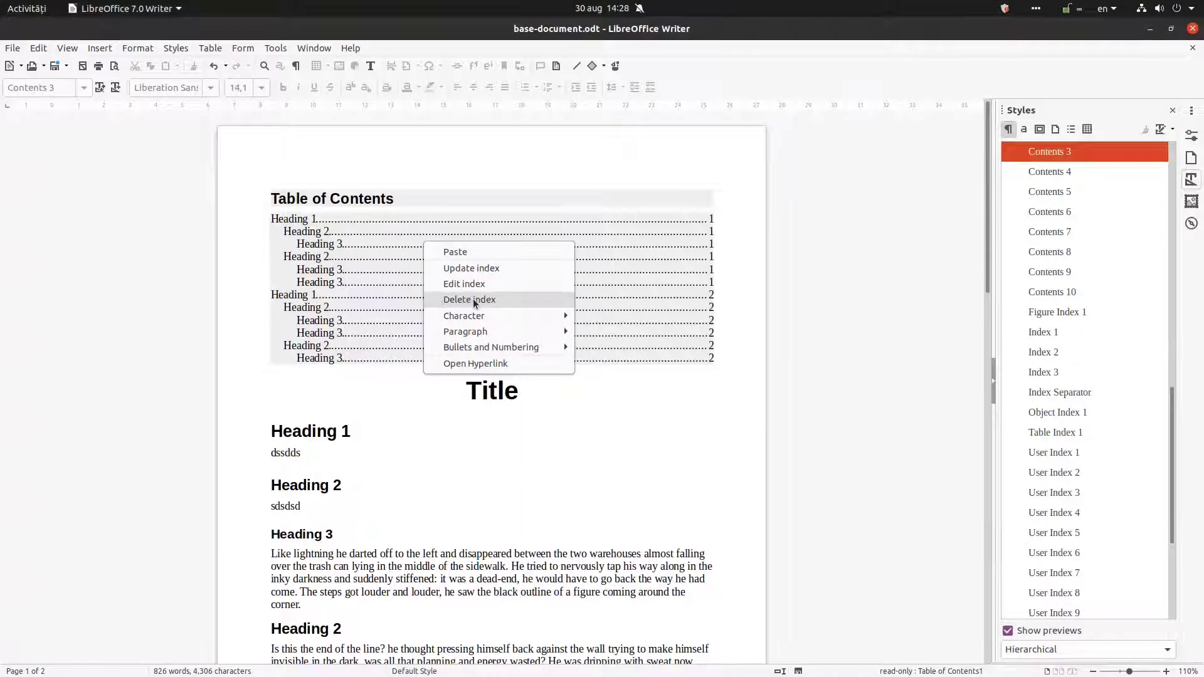
left_click(470, 283)
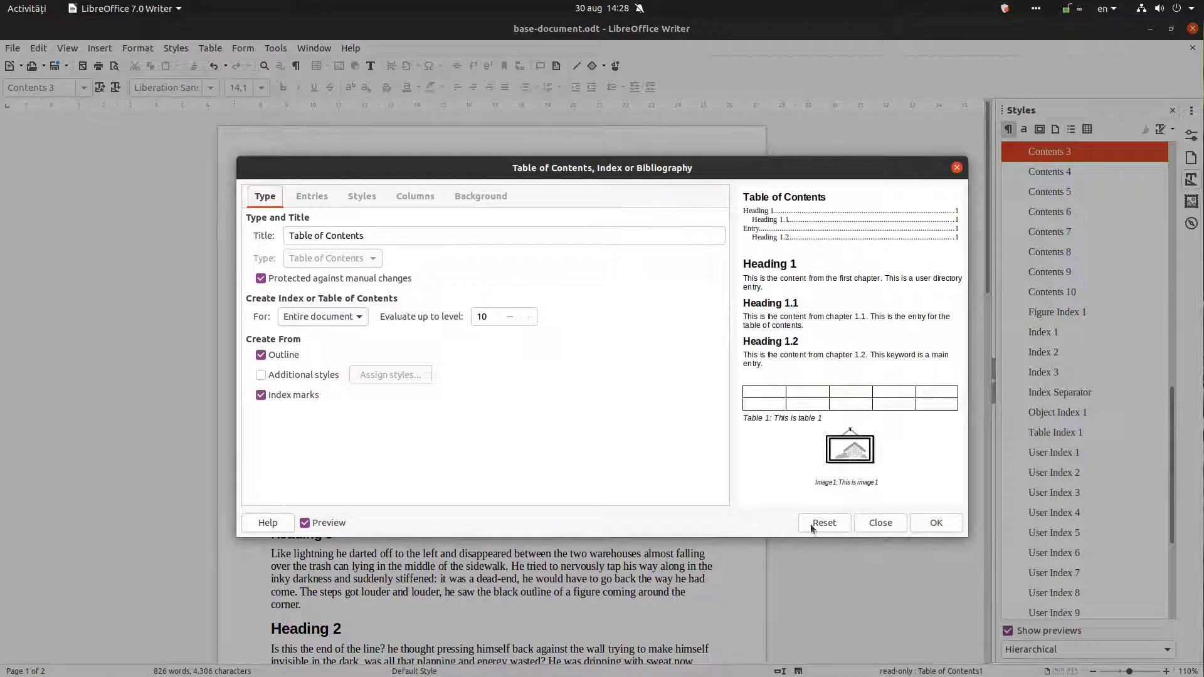
left_click(321, 523)
left_click(455, 525)
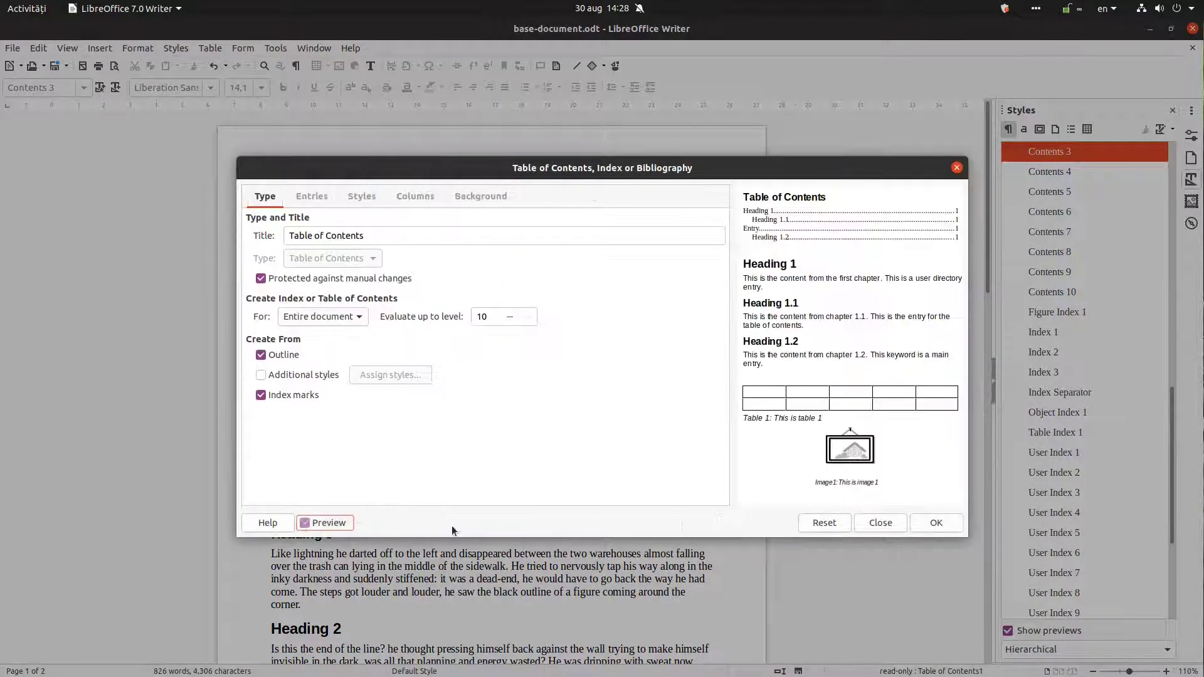
triple_click(568, 234)
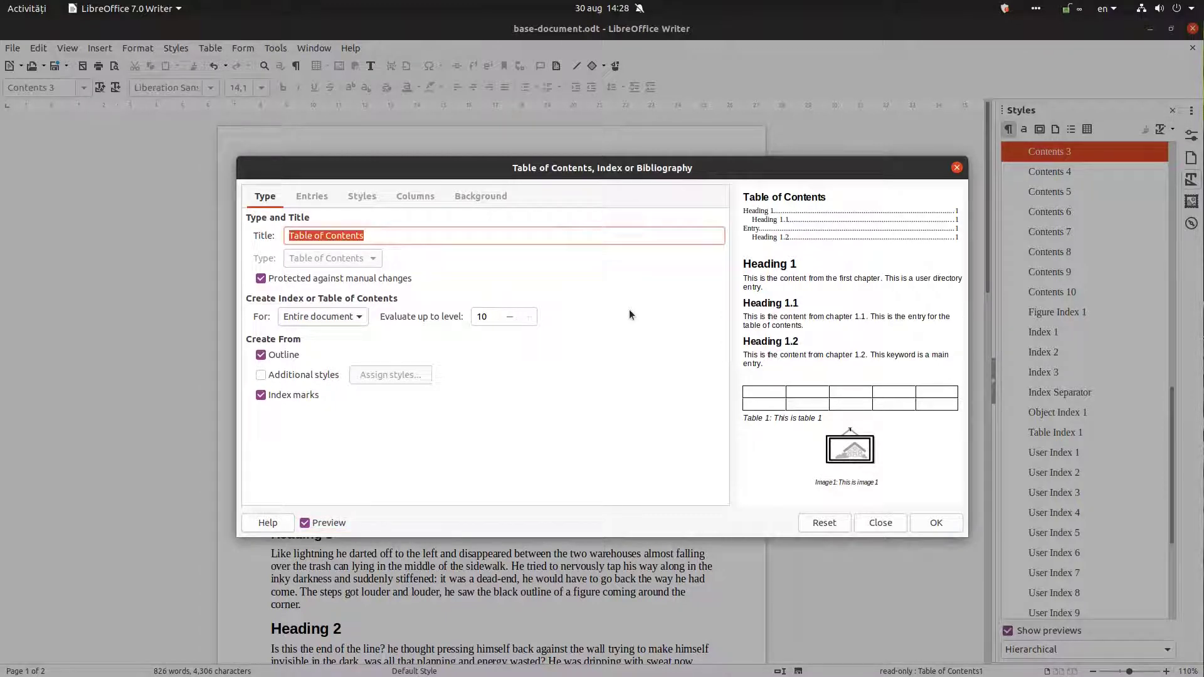
type("What yo")
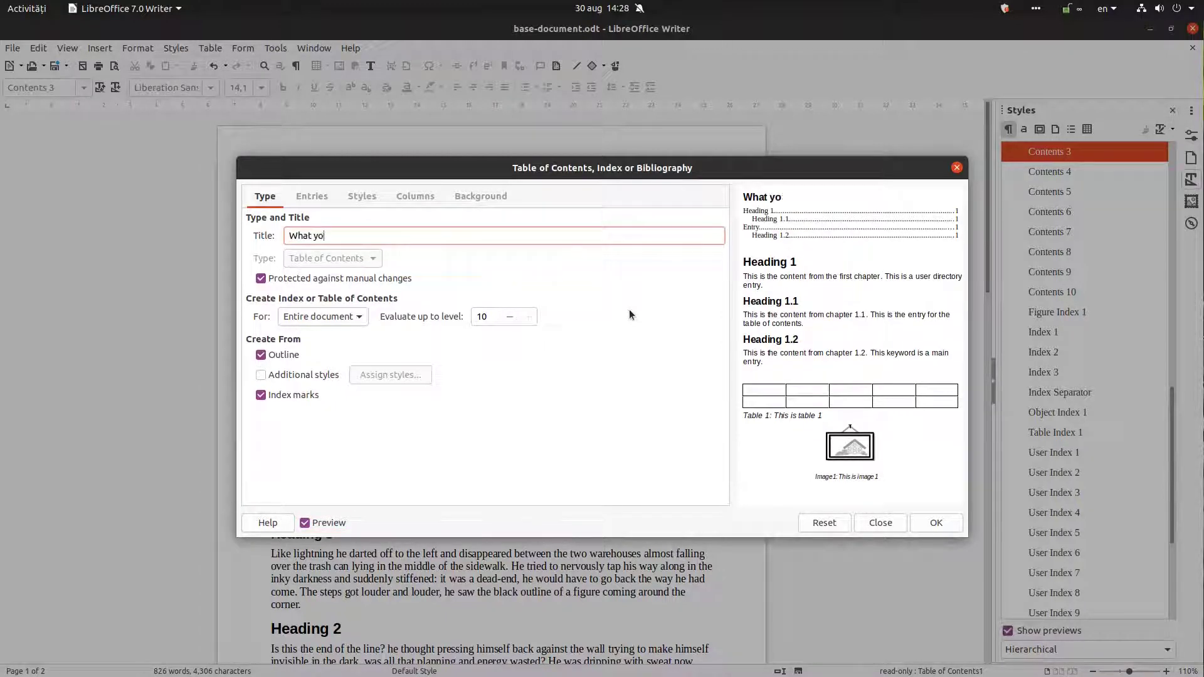
type("u can learn from this book")
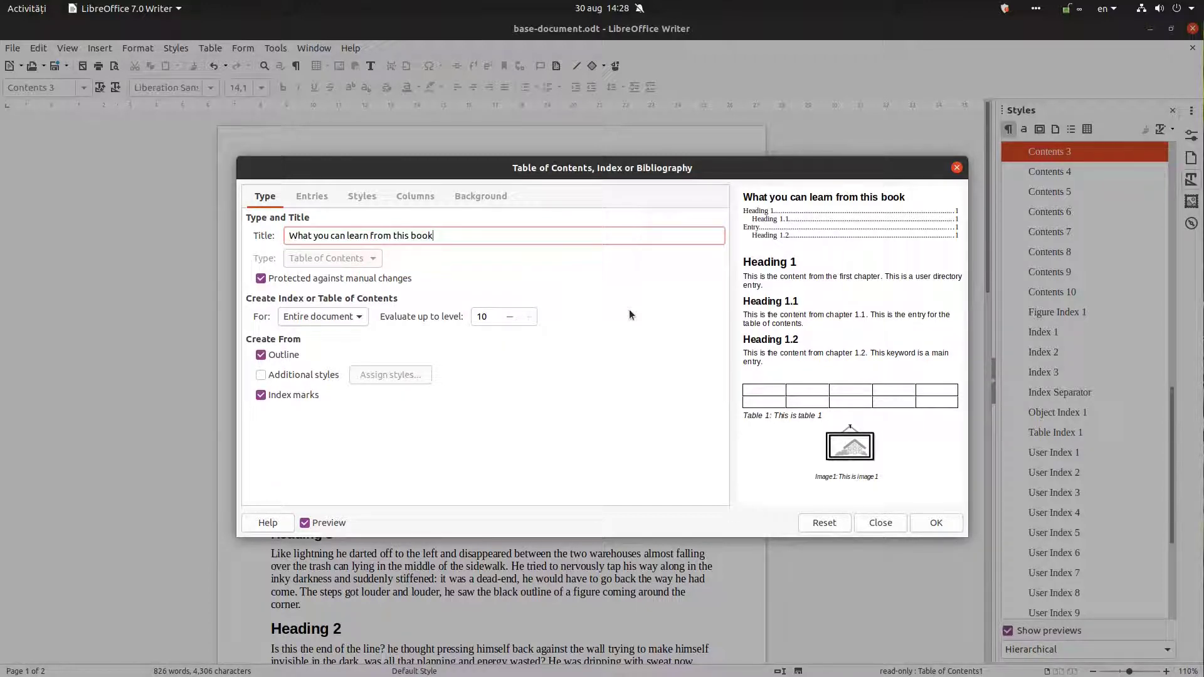
left_click(917, 522)
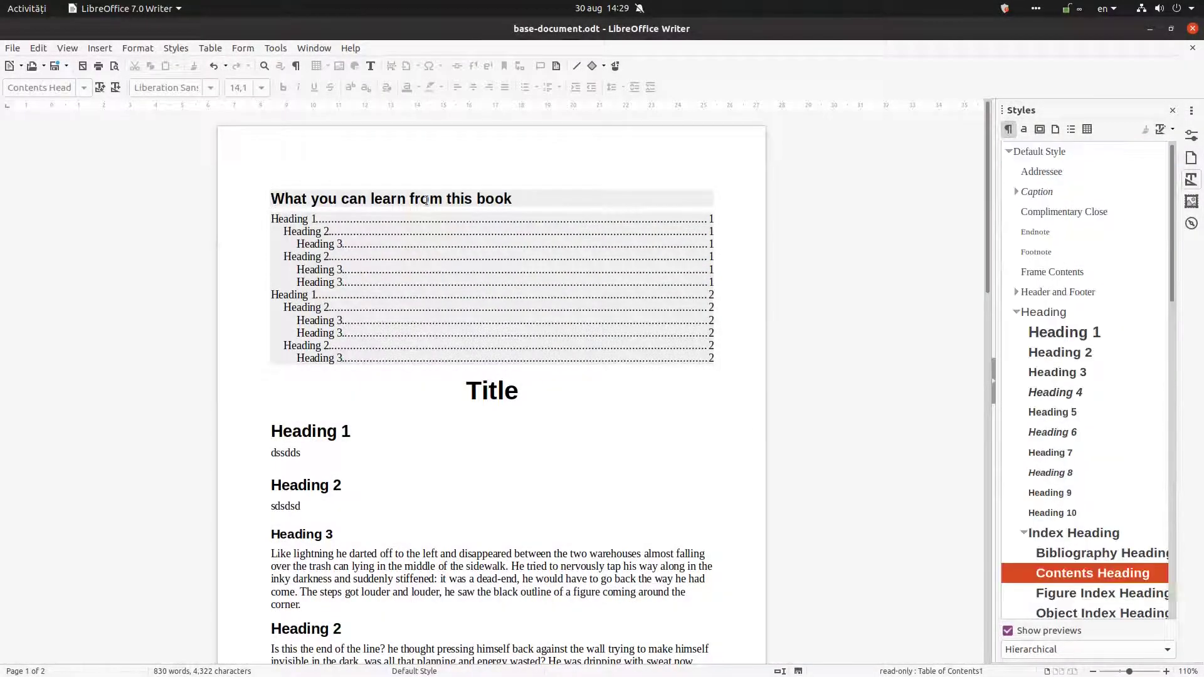
Turn off protection against manual changes for the table of contents.
right_click(462, 198)
left_click(481, 242)
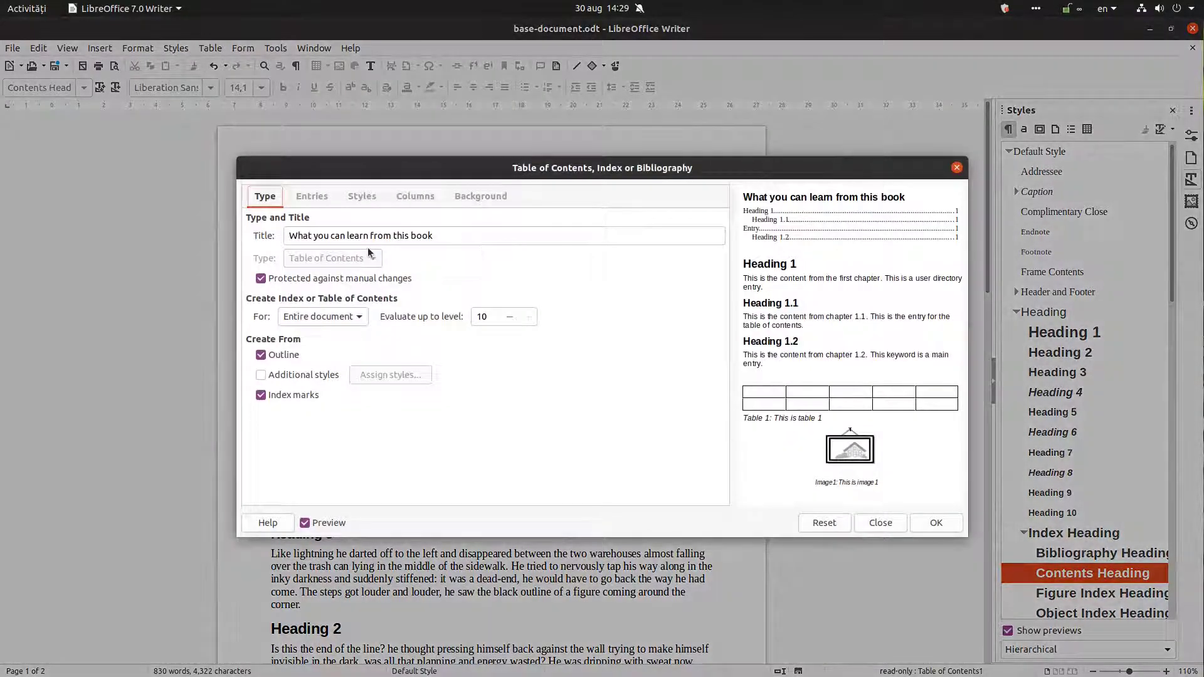
left_click(261, 279)
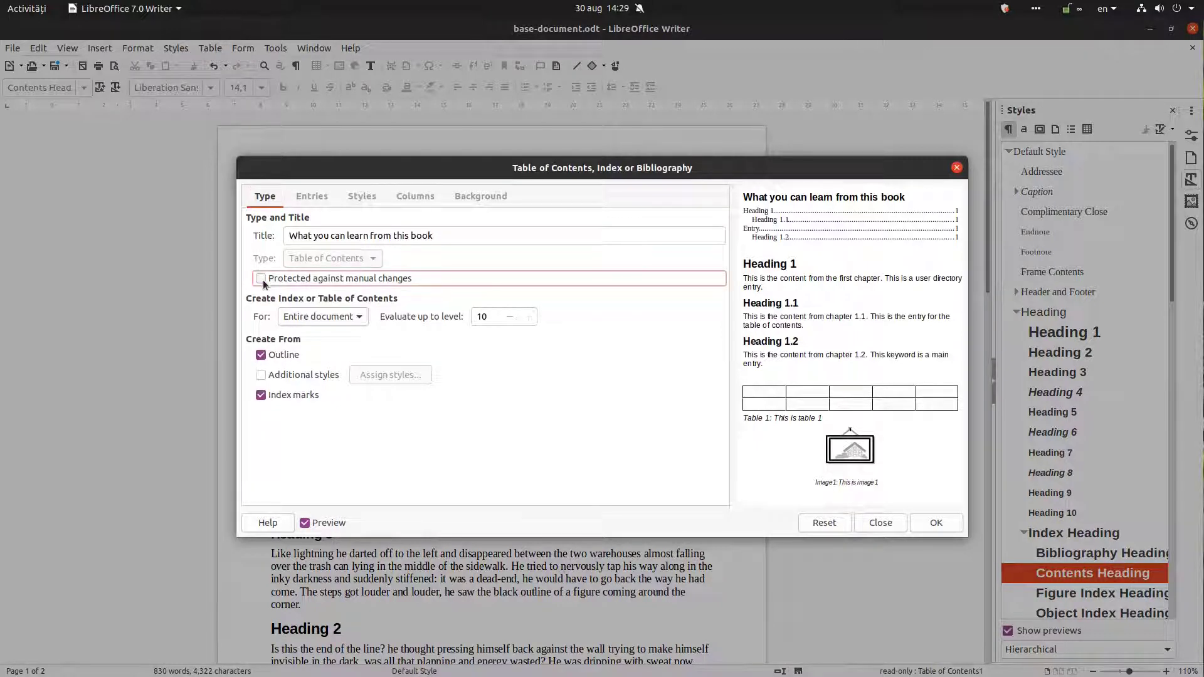
left_click(935, 523)
Add filler text such as "df dfdfd" and "fd fdfdfd" to four contents entries, and update the table of contents.
type("df dfdfd")
left_click(403, 307)
type("f dfd")
left_click(405, 345)
type("fd fdfdfd")
left_click(406, 356)
type("f")
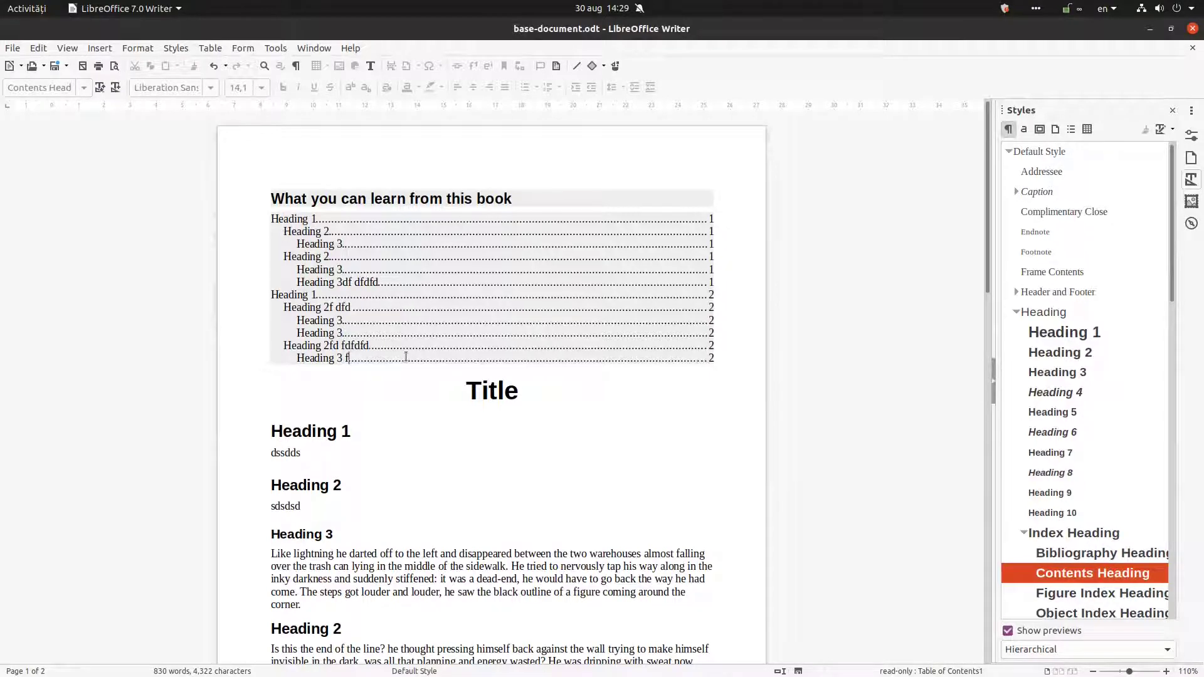
right_click(410, 281)
left_click(422, 307)
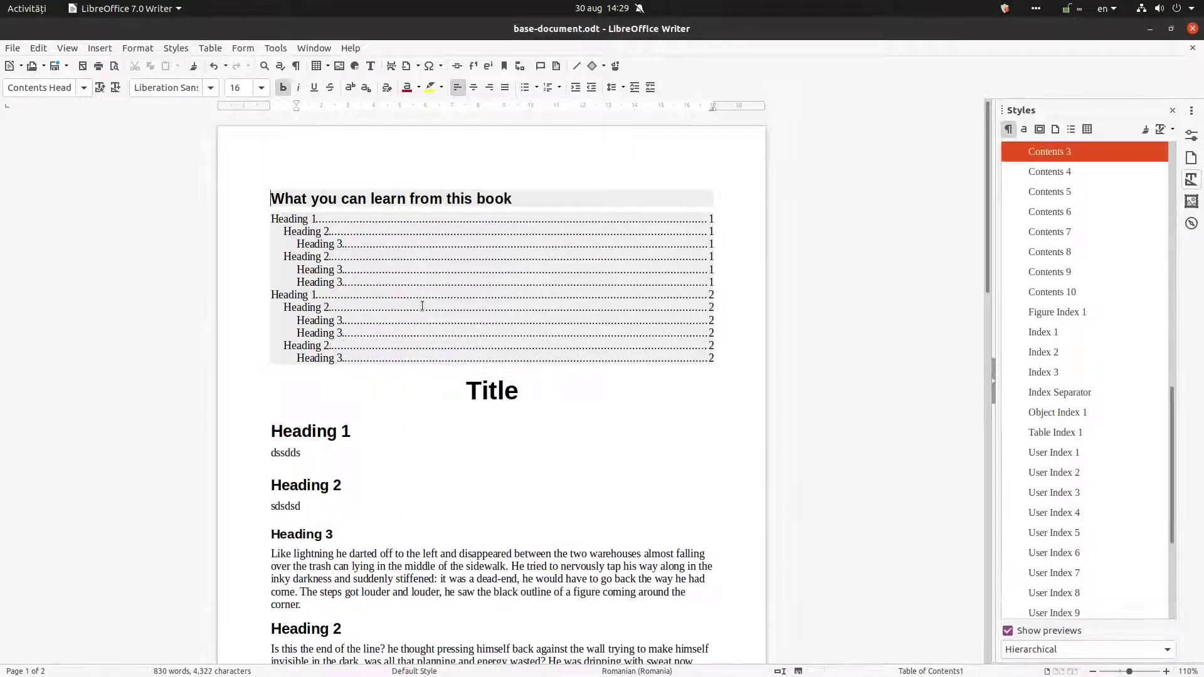
Edit the table of contents by hand again with "dfdfd", "fd fdfdf" and "d fdfdfdfdf", and update it.
type("dfdfd")
left_click(375, 321)
type("fd fdfdf")
left_click(387, 345)
type("d fdfdfdfdf")
right_click(400, 281)
left_click(414, 310)
Turn protection against manual changes back on for the table of contents.
right_click(382, 283)
left_click(403, 324)
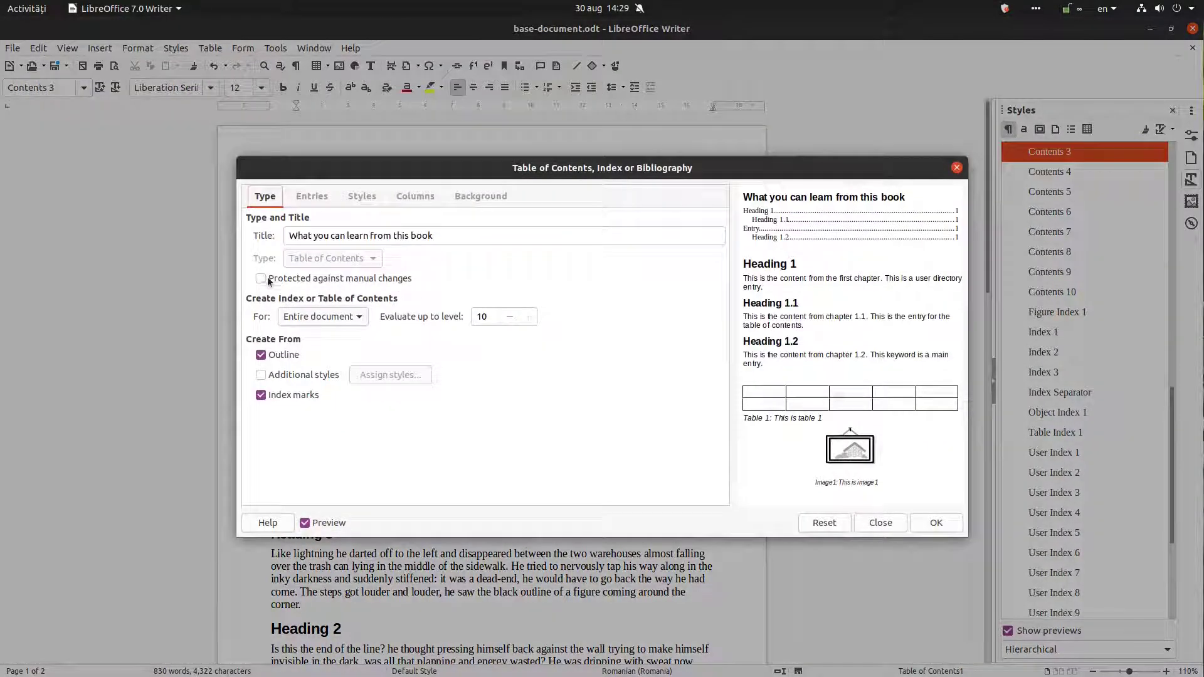
left_click(267, 277)
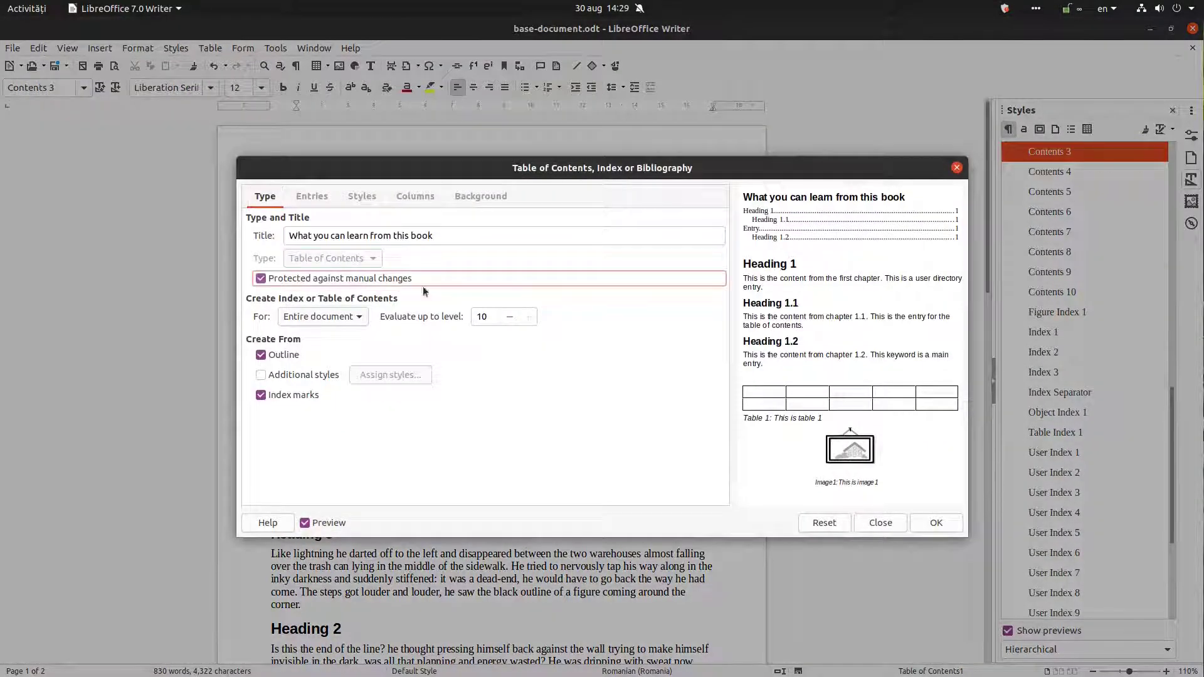
left_click(924, 522)
Limit the table of contents to the chapter instead of the entire document, and select the first chapter's text in the document.
right_click(528, 309)
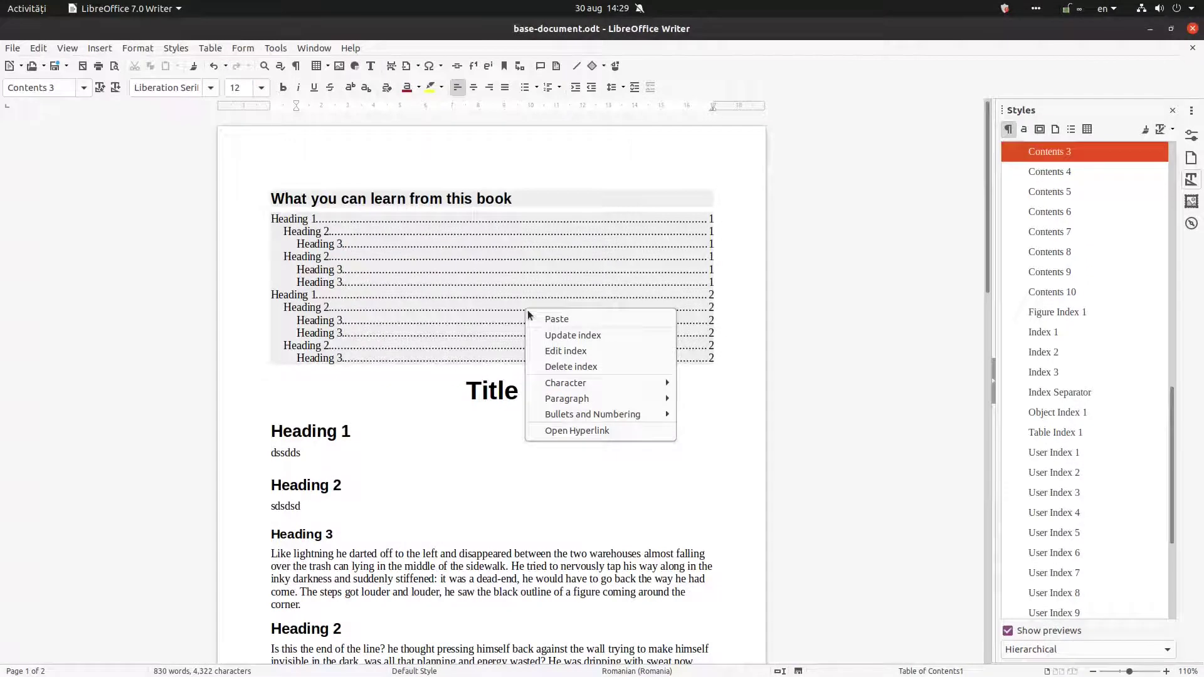
right_click(467, 284)
left_click(487, 321)
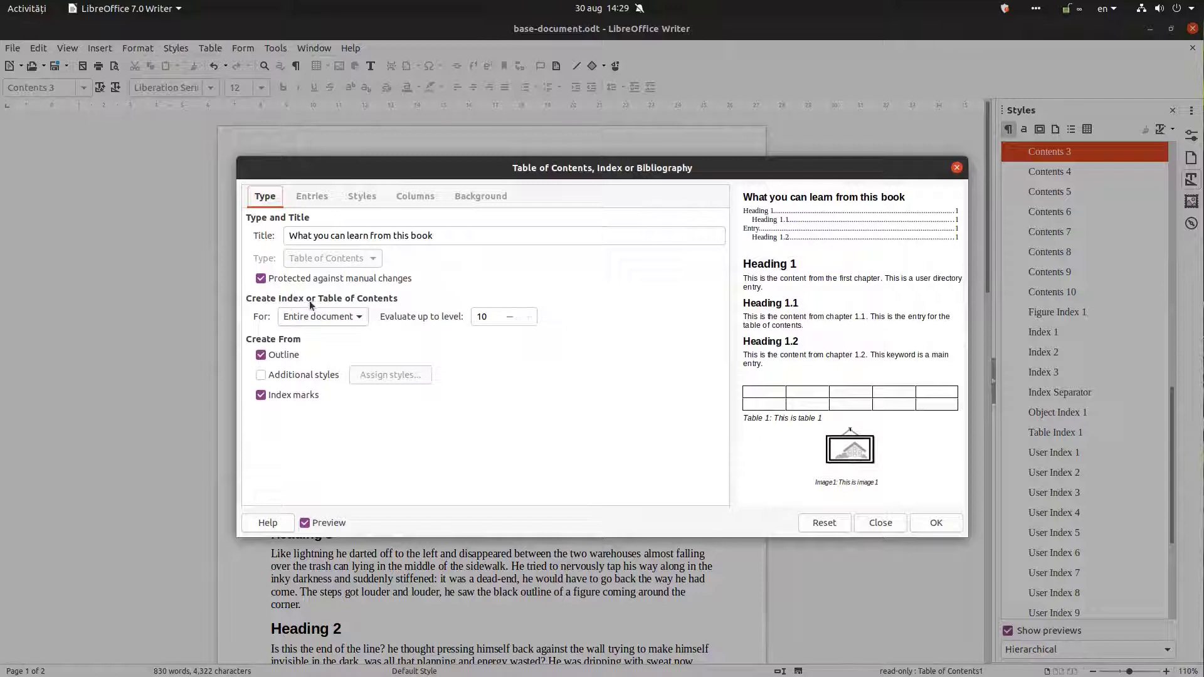
left_click(333, 317)
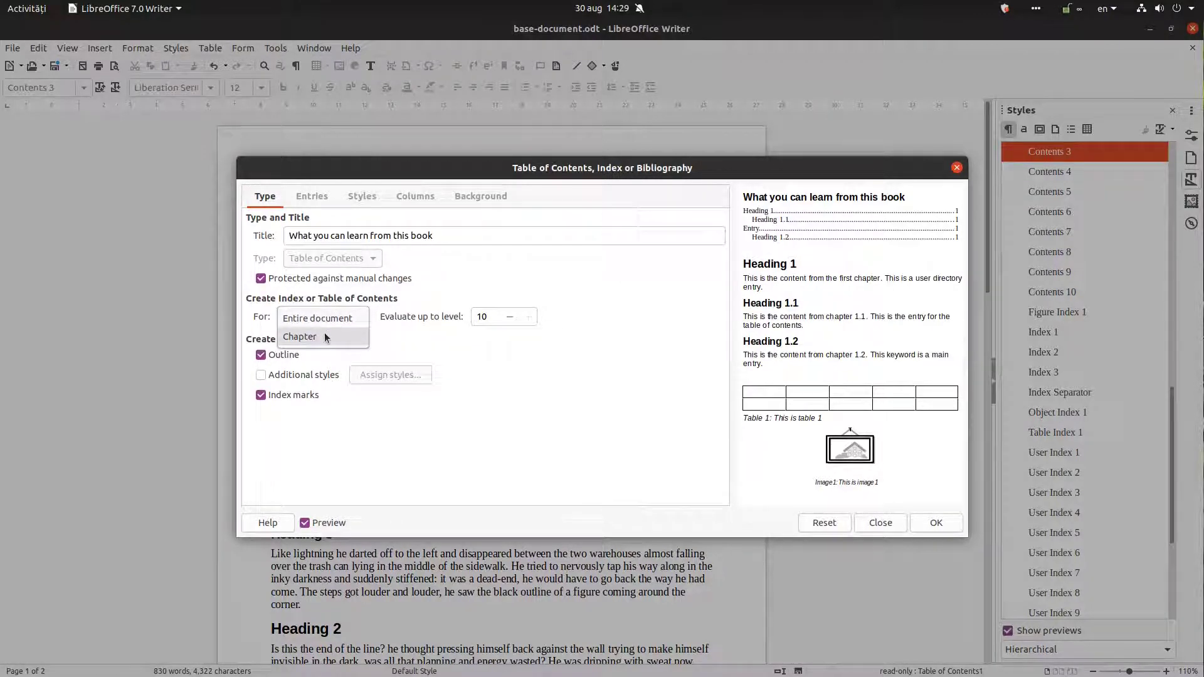
left_click(327, 338)
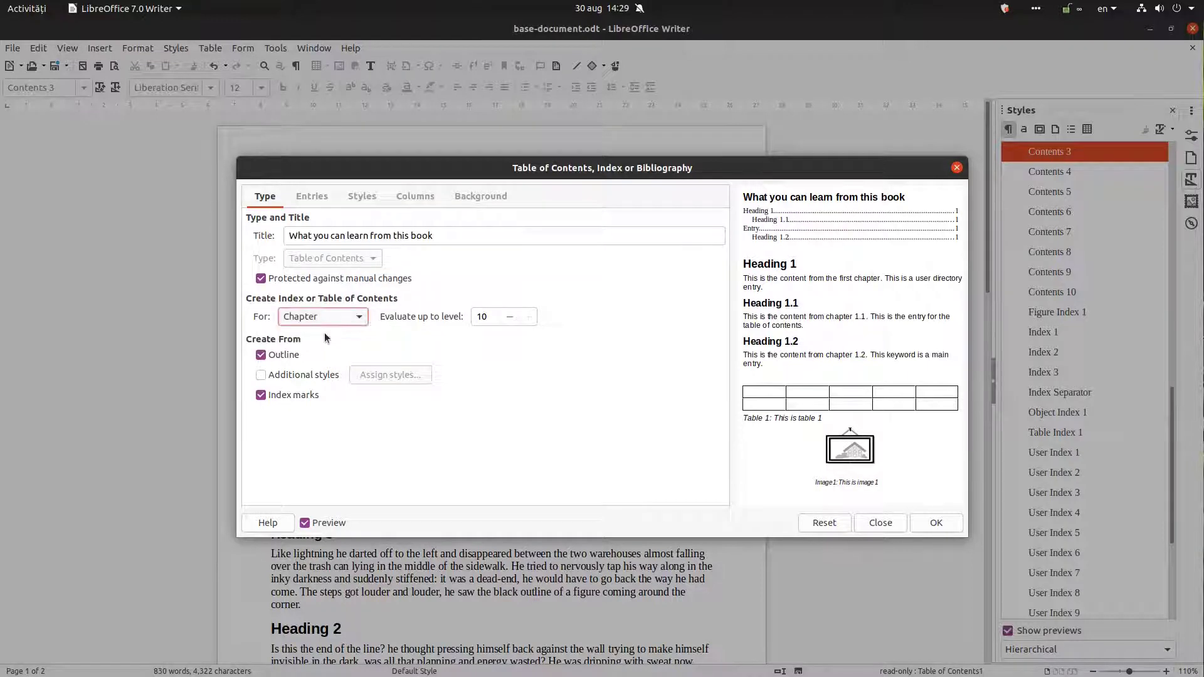
left_click(936, 523)
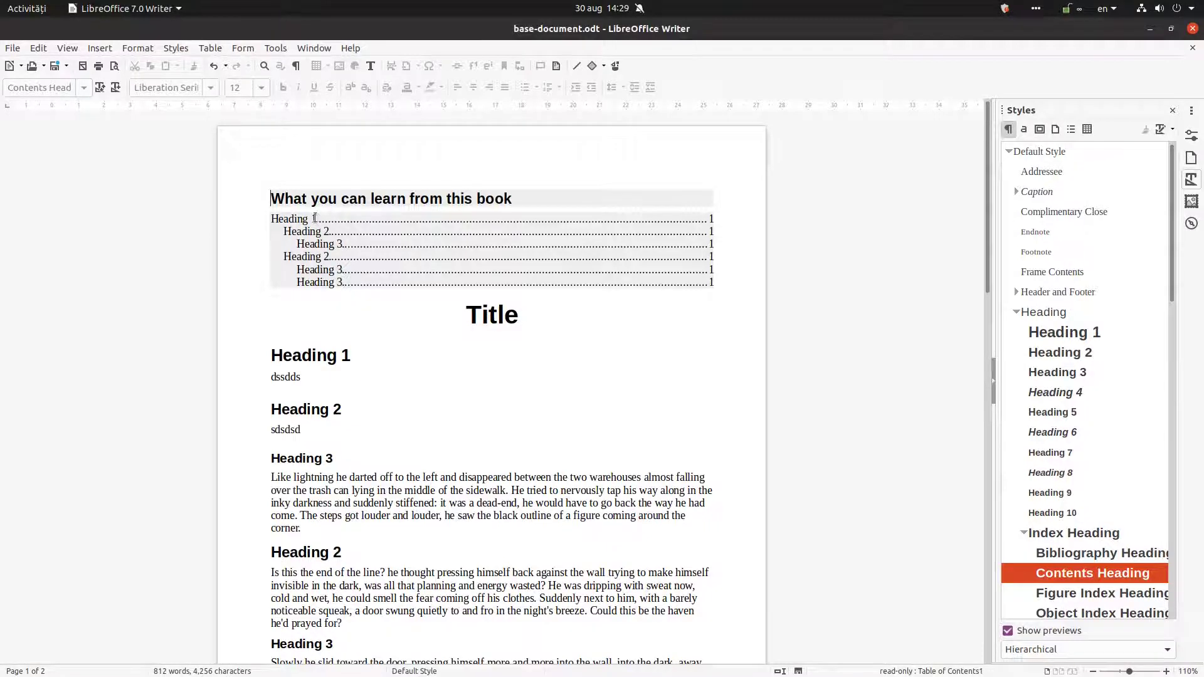
scroll(303, 240, "down", 3)
left_click_drag(273, 254, 325, 545)
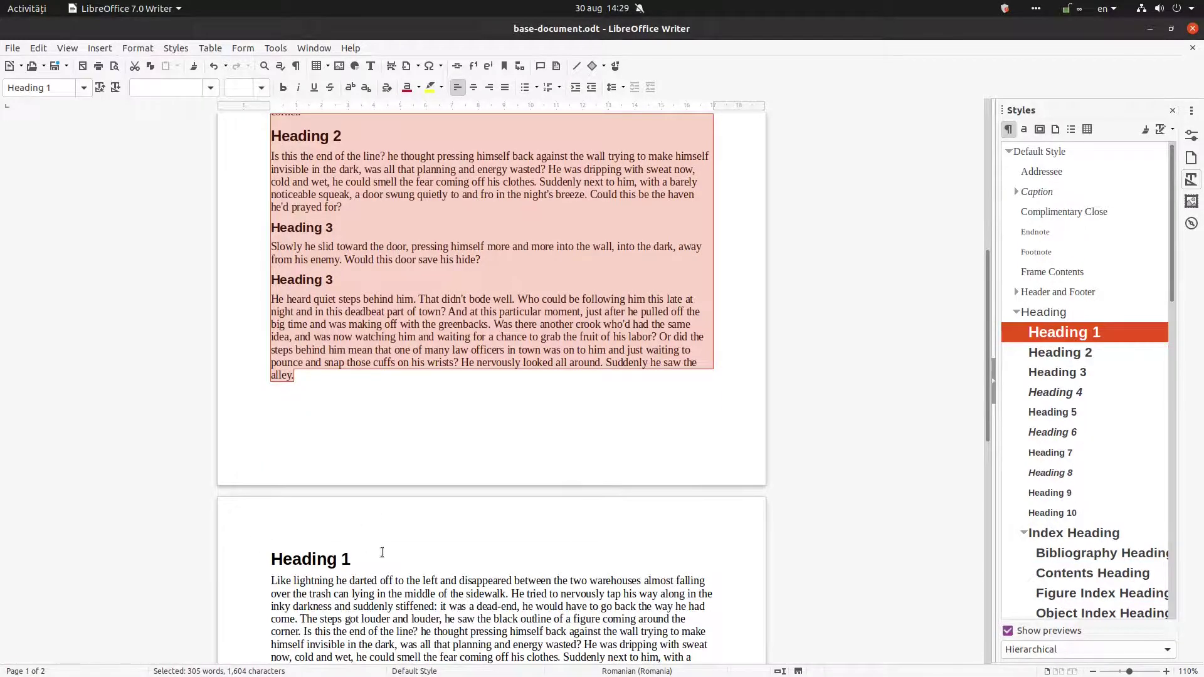
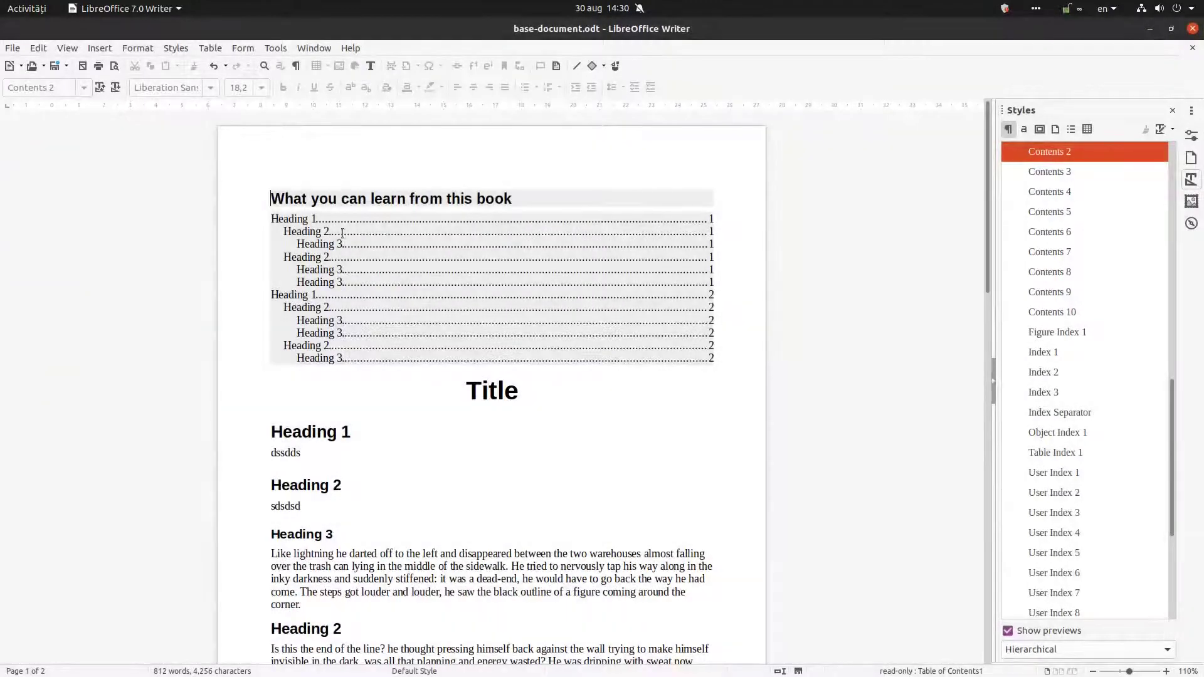
Set the table of contents to evaluate headings only up to level 1.
right_click(367, 291)
left_click(383, 331)
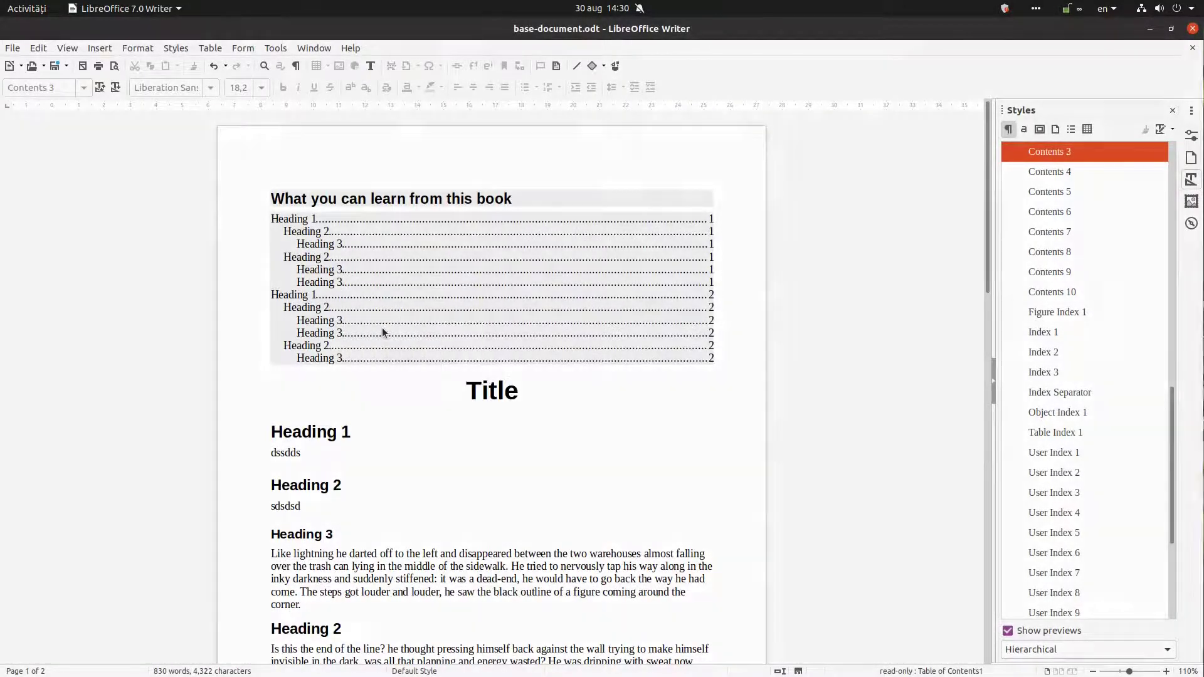
left_click(936, 523)
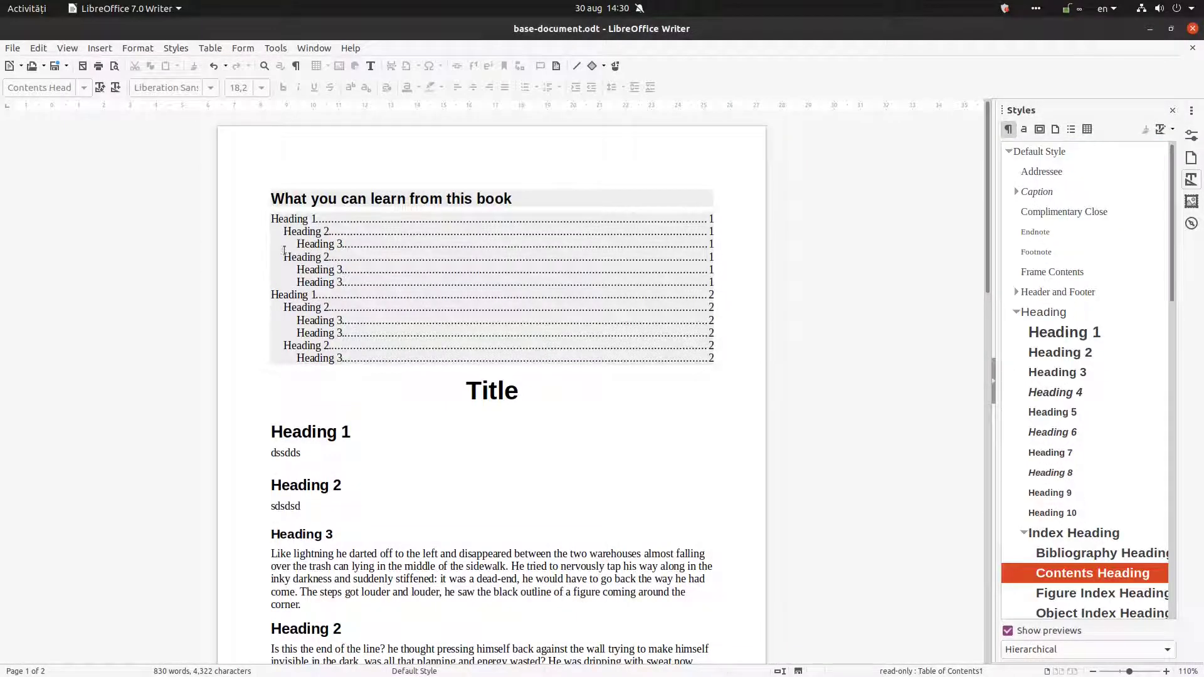
right_click(407, 258)
left_click(431, 296)
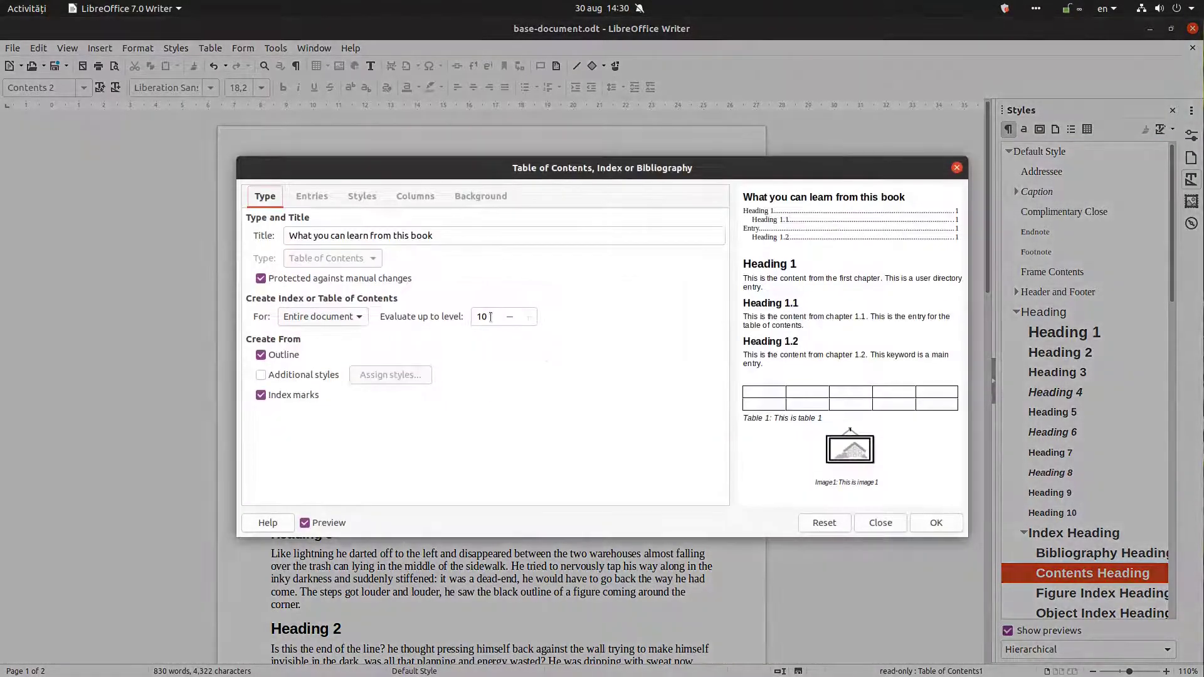
double_click(481, 315)
left_click(922, 519)
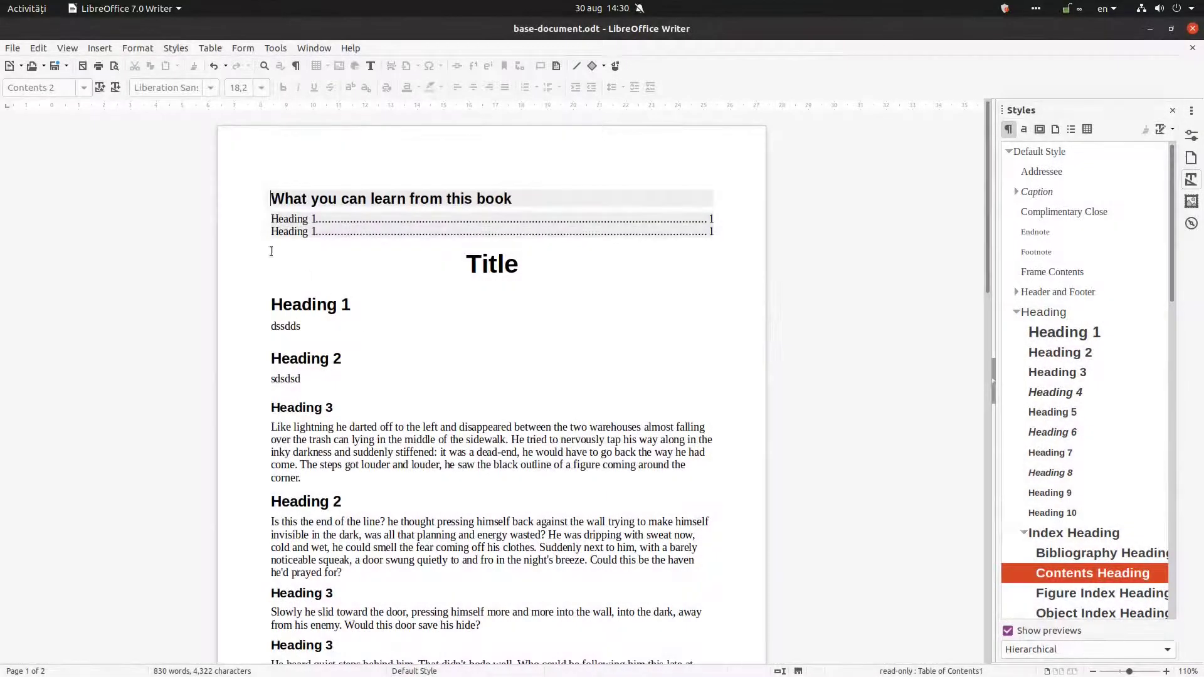
Rename the second Heading 1 in the document to "Another heading 1" and update the table of contents.
scroll(307, 379, "down", 15)
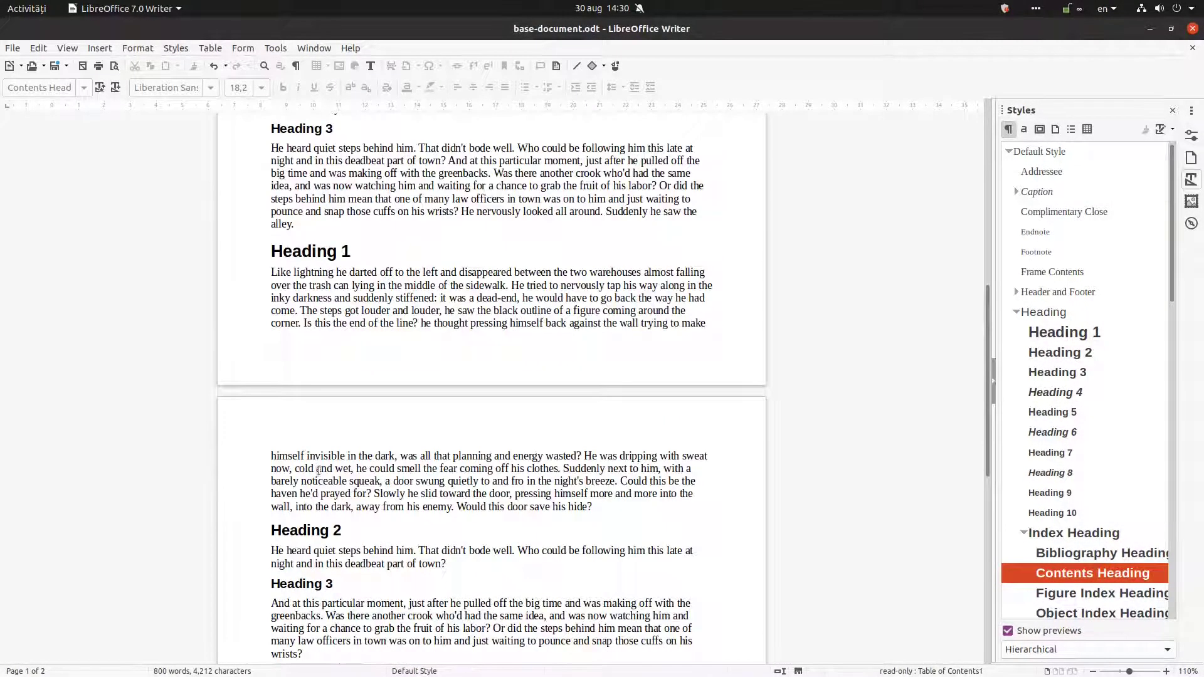
scroll(337, 282, "up", 5)
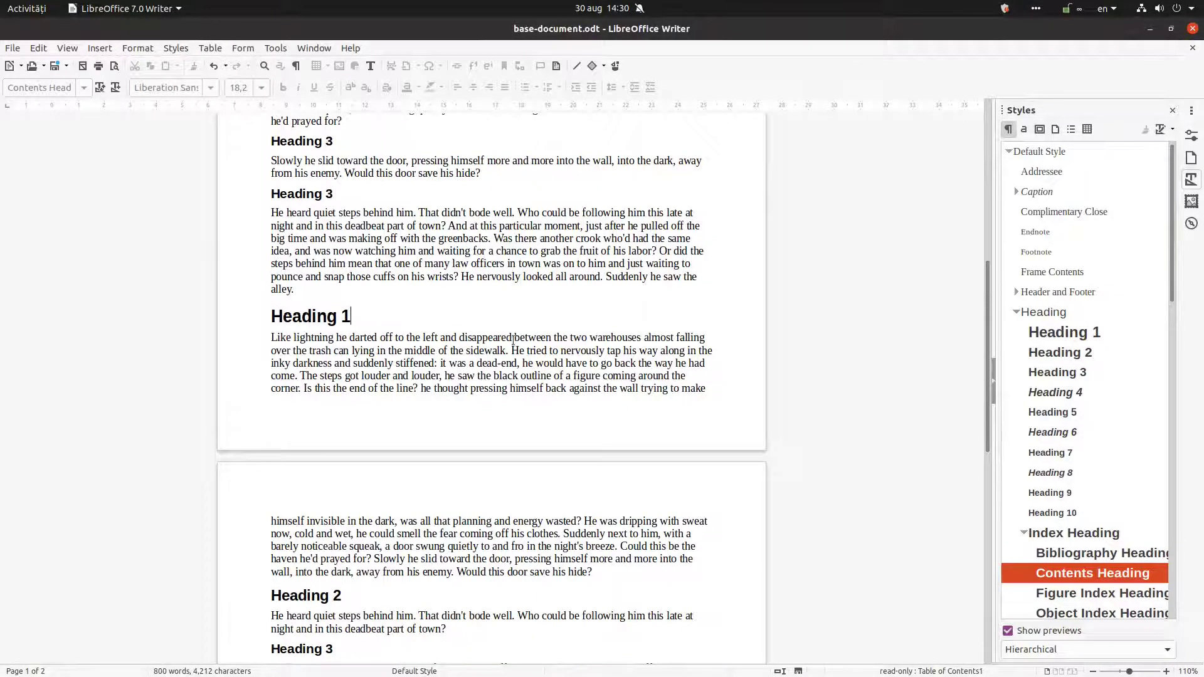
type("Another h")
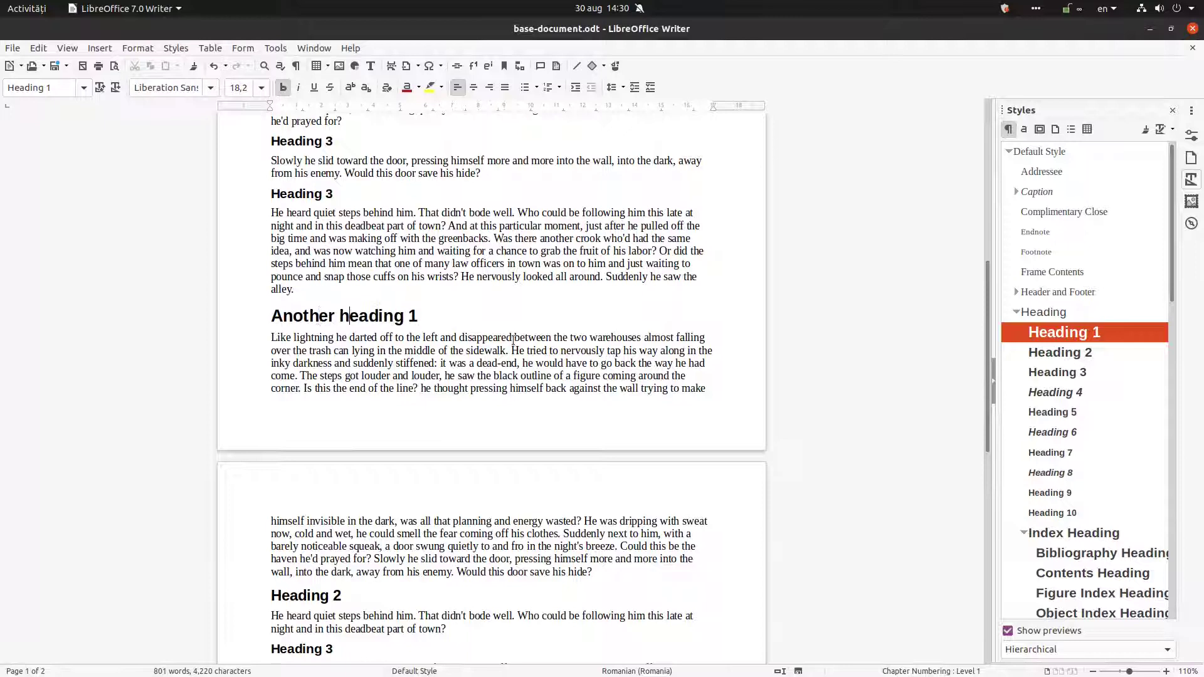
scroll(409, 250, "up", 14)
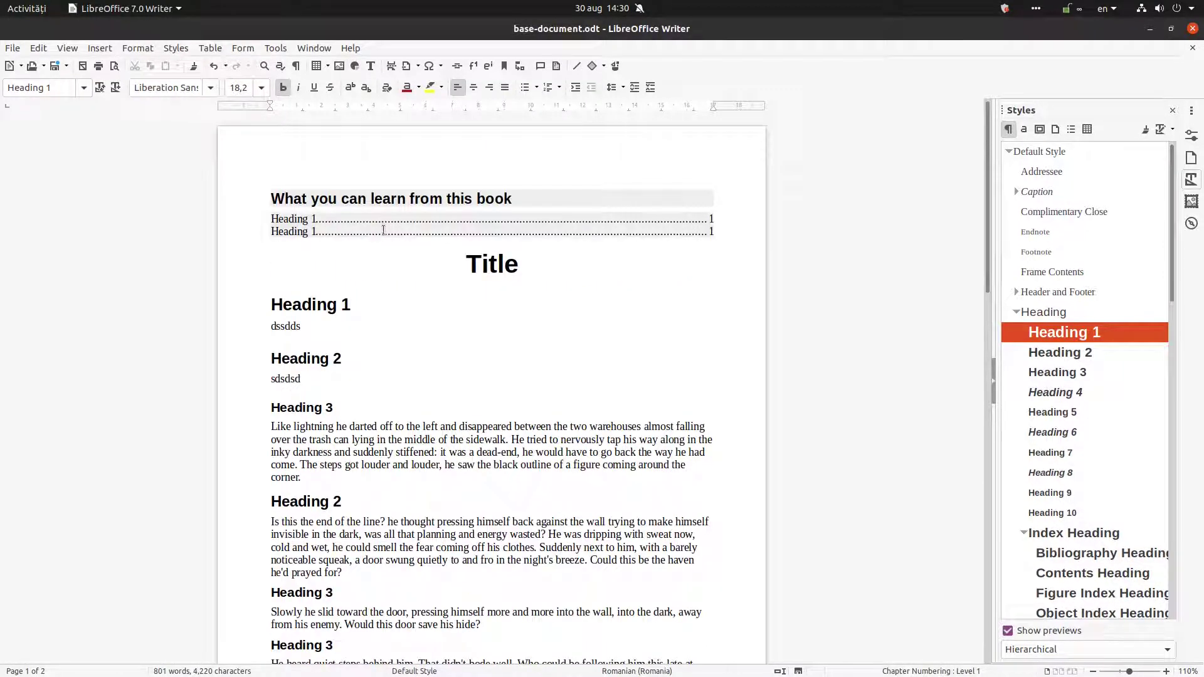
right_click(390, 227)
left_click(403, 251)
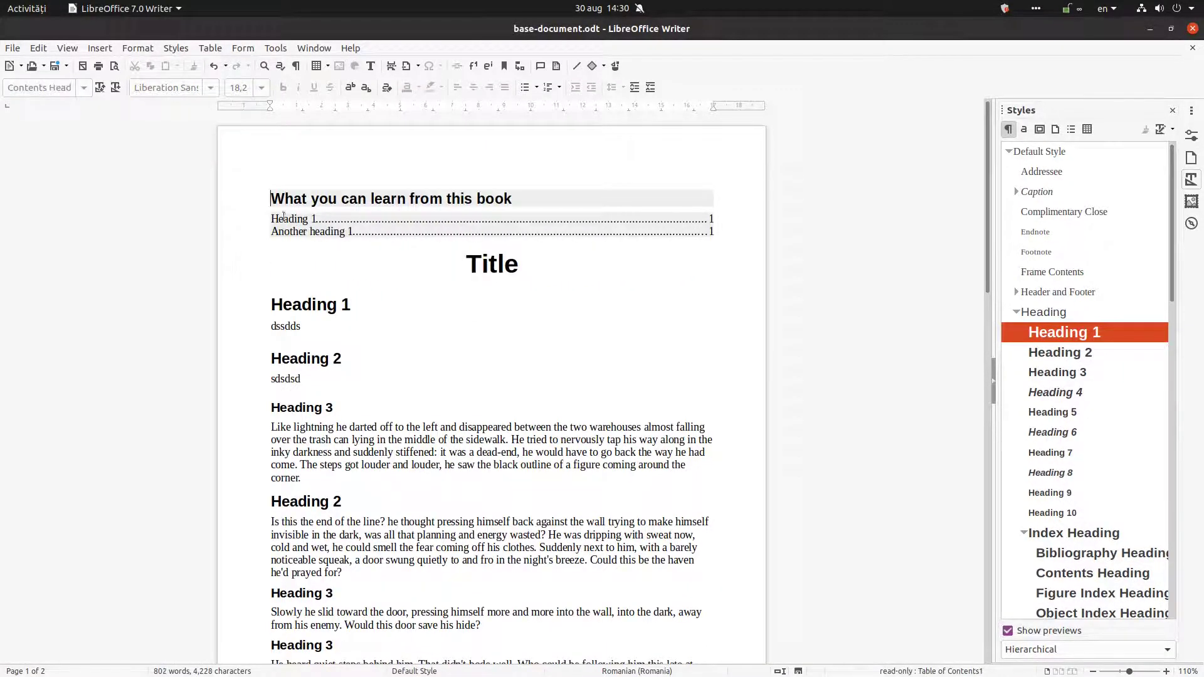
Compare the two level 1 headings with their contents entries, and set the table of contents to evaluate up to level 3.
left_click_drag(274, 304, 360, 308)
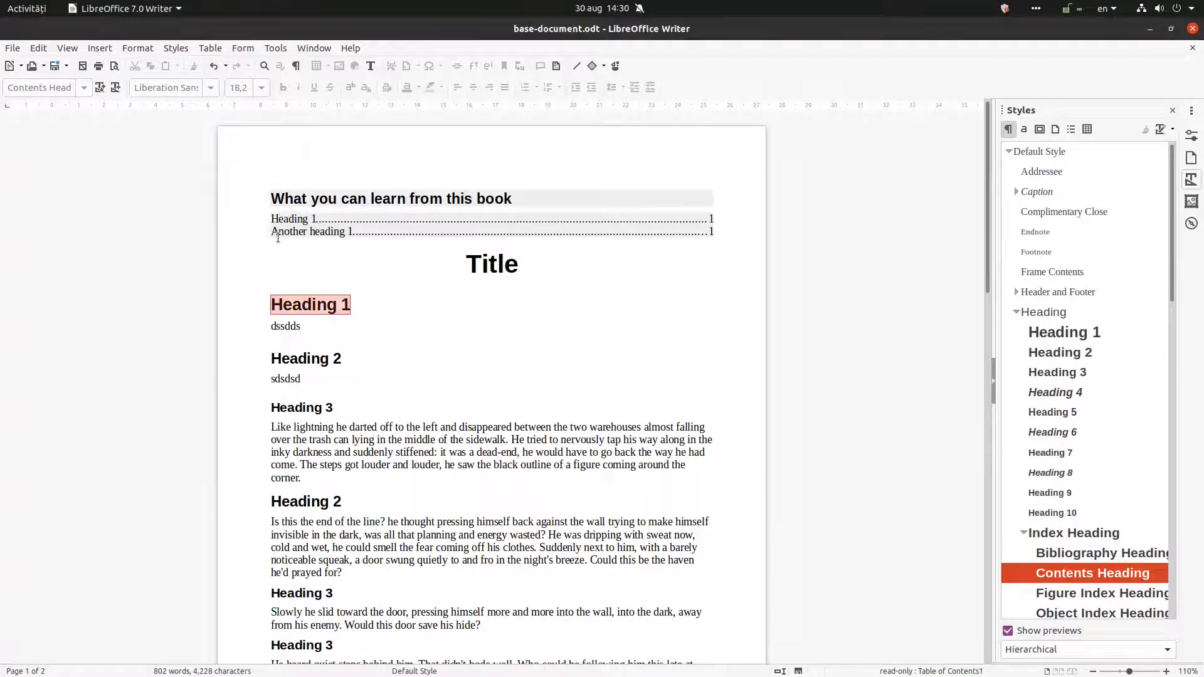
scroll(351, 264, "down", 13)
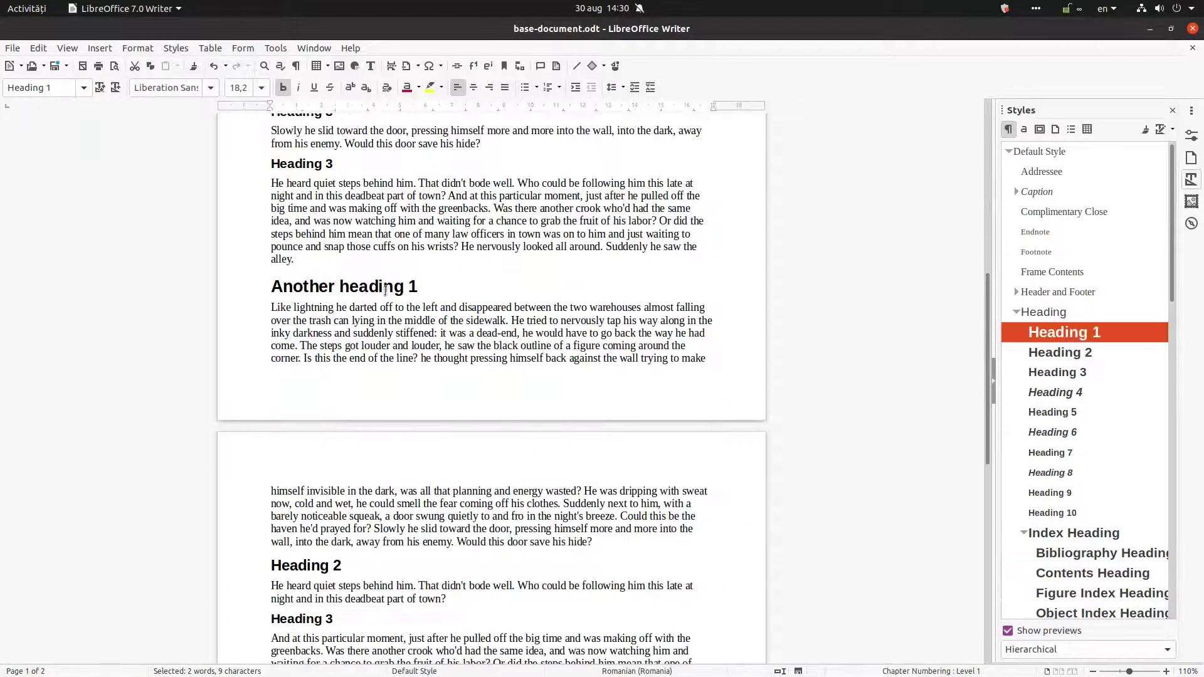
scroll(385, 288, "up", 7)
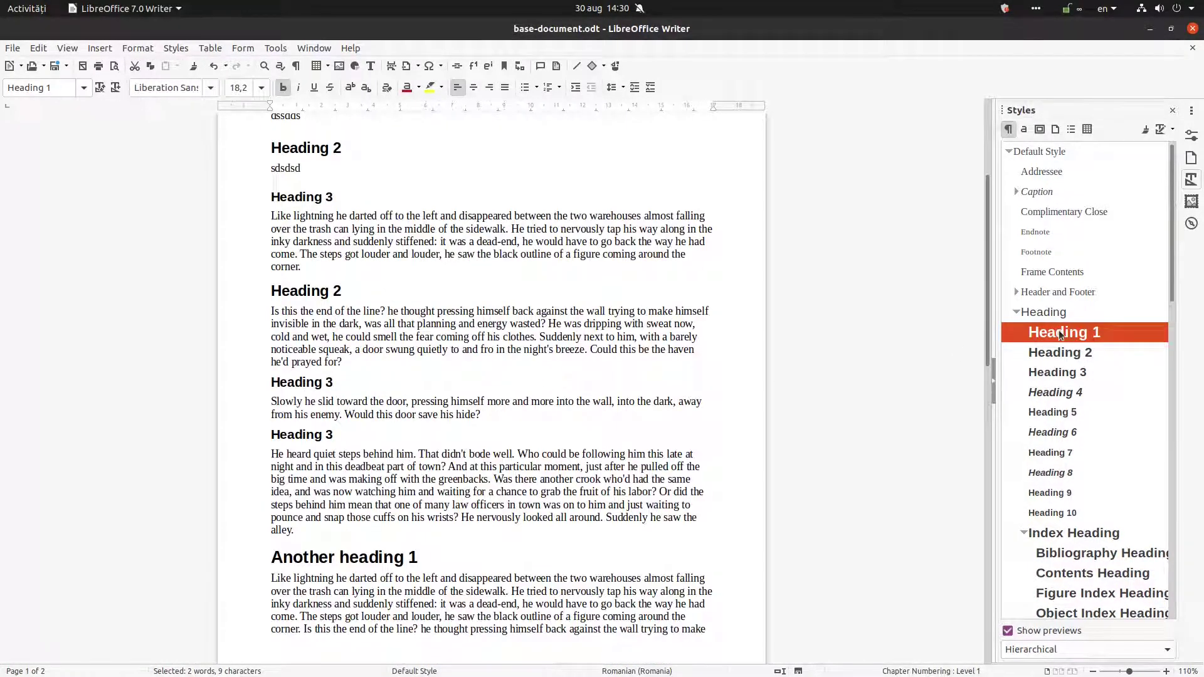
scroll(434, 245, "up", 5)
right_click(383, 227)
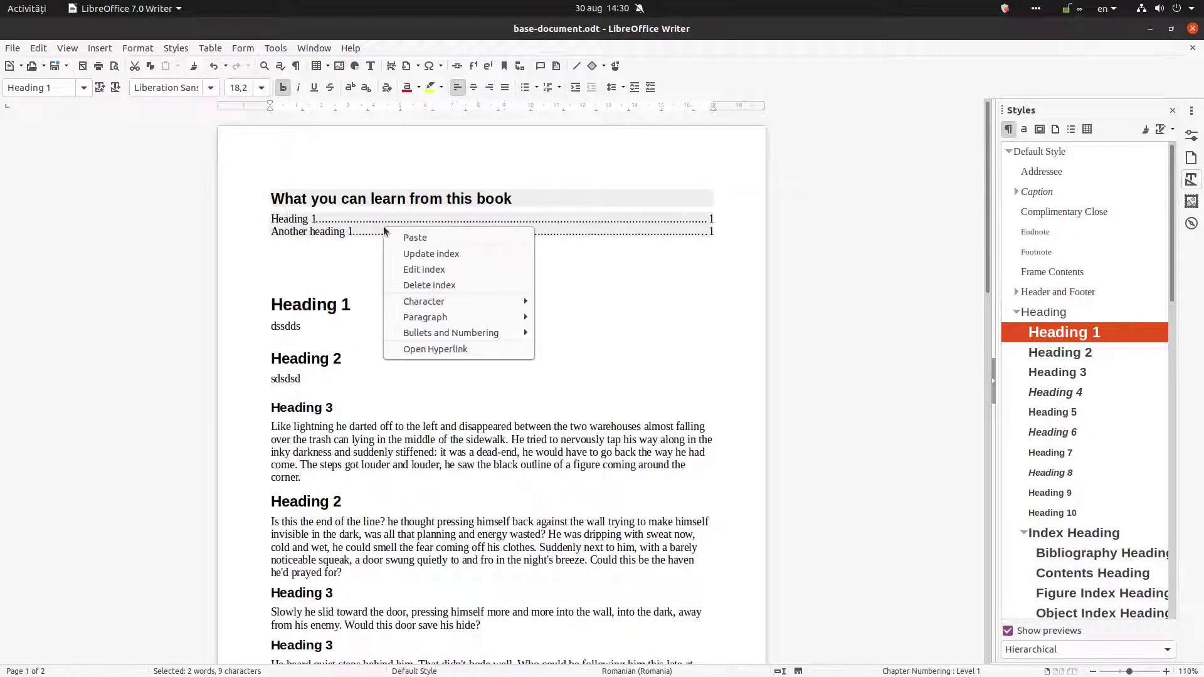
left_click(397, 269)
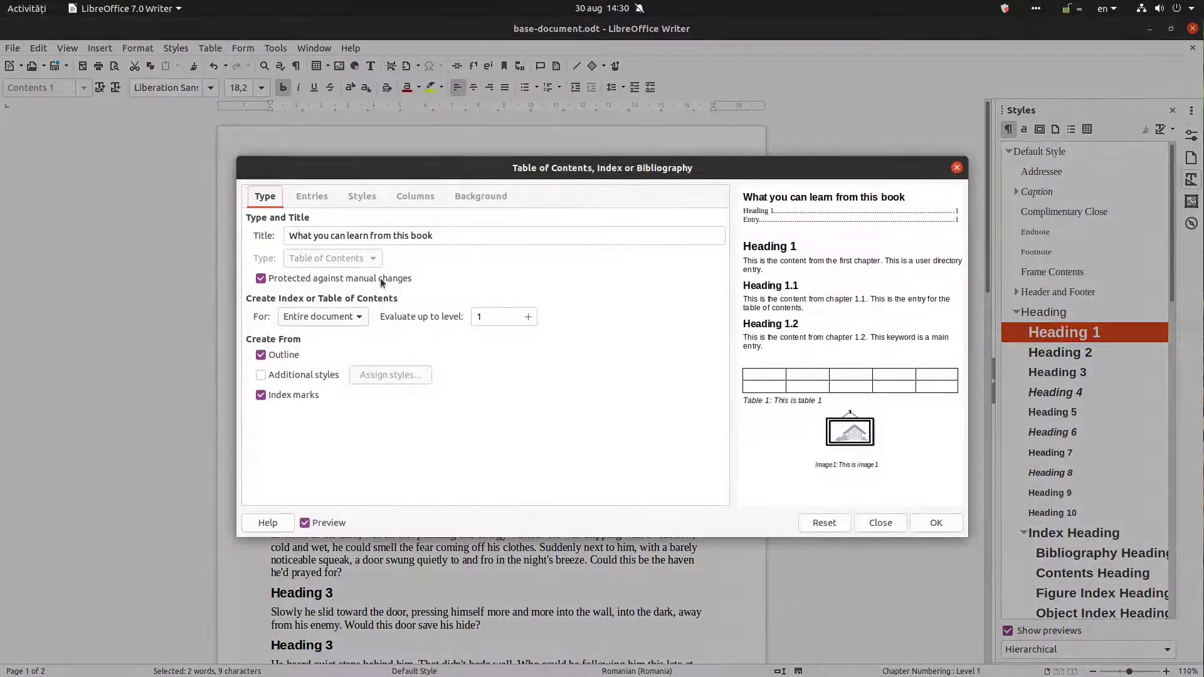
left_click(479, 317)
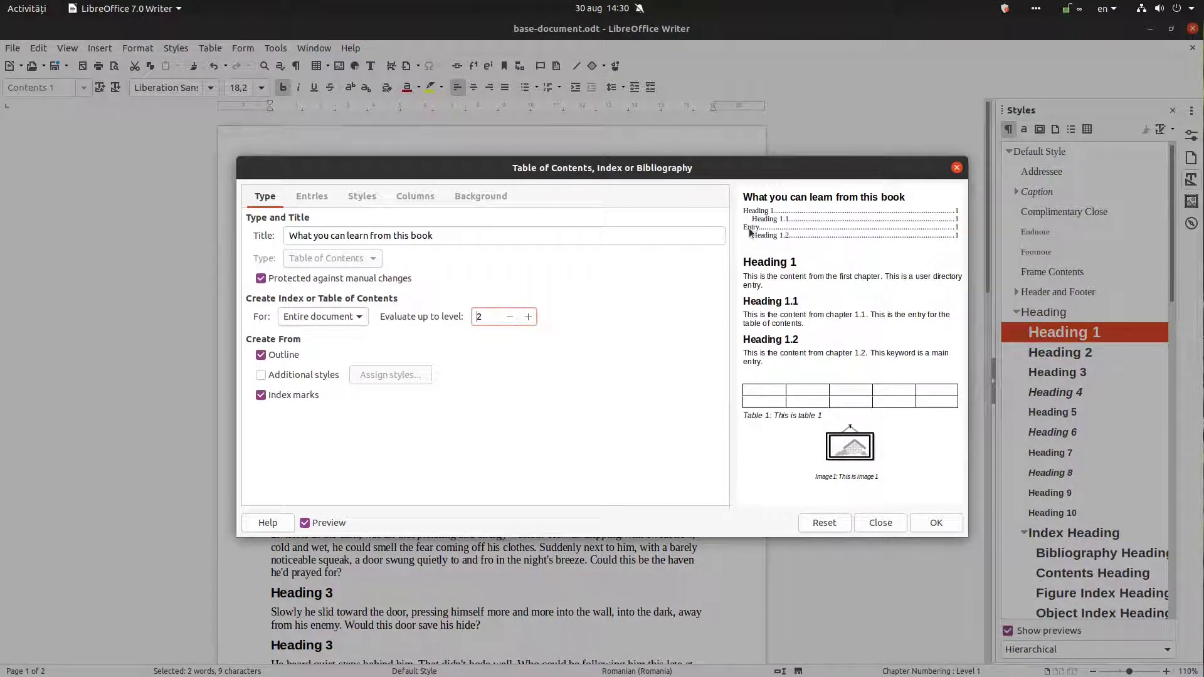
left_click(528, 317)
left_click(936, 523)
Reduce the evaluated heading levels of the table of contents to 2.
right_click(352, 282)
left_click(378, 325)
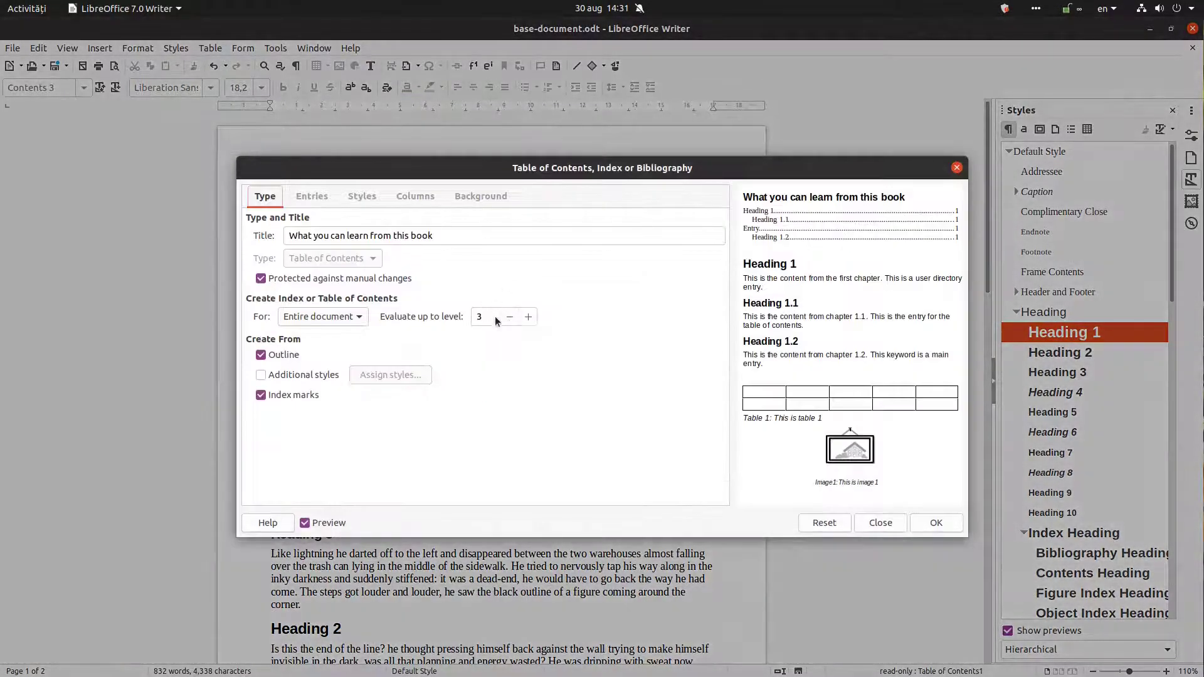
left_click(931, 521)
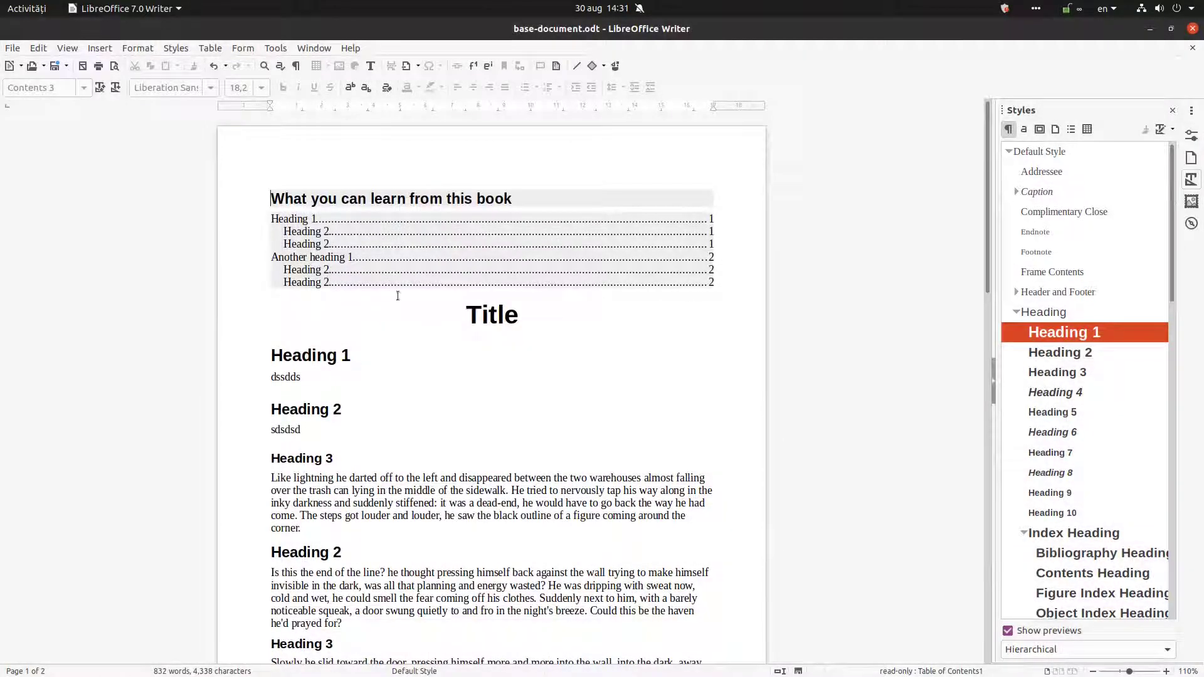
Set the table of contents to evaluate up to level 3 again, keeping the entire document as its scope.
right_click(361, 255)
left_click(388, 298)
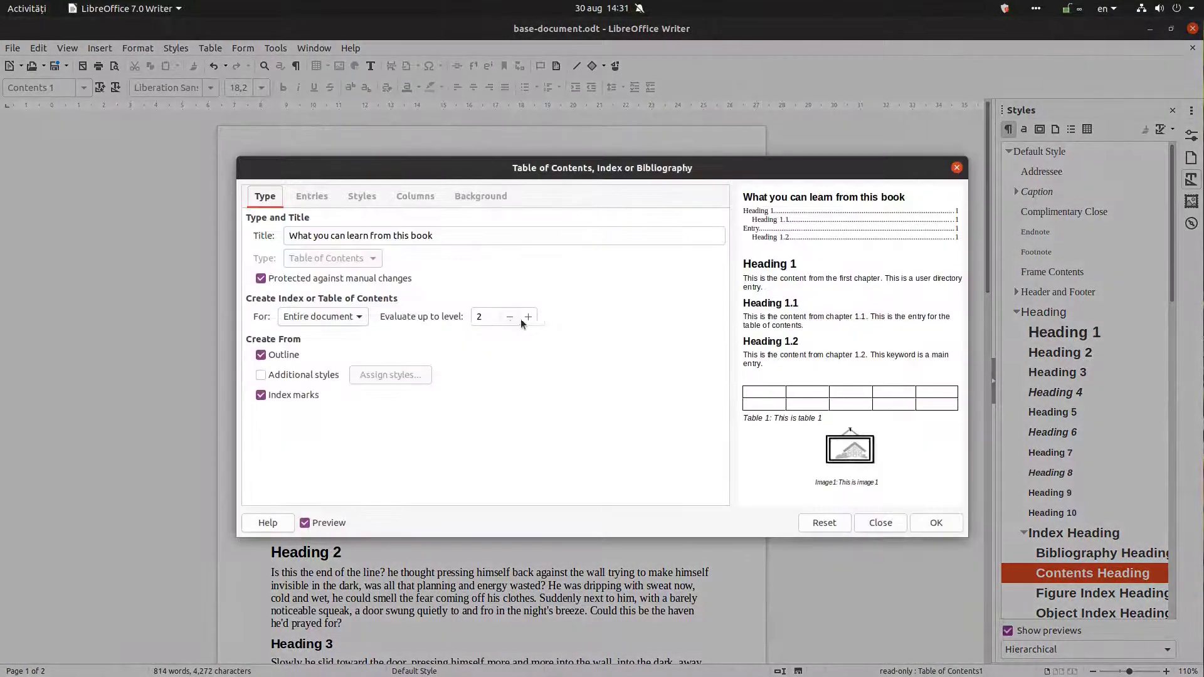
left_click(527, 317)
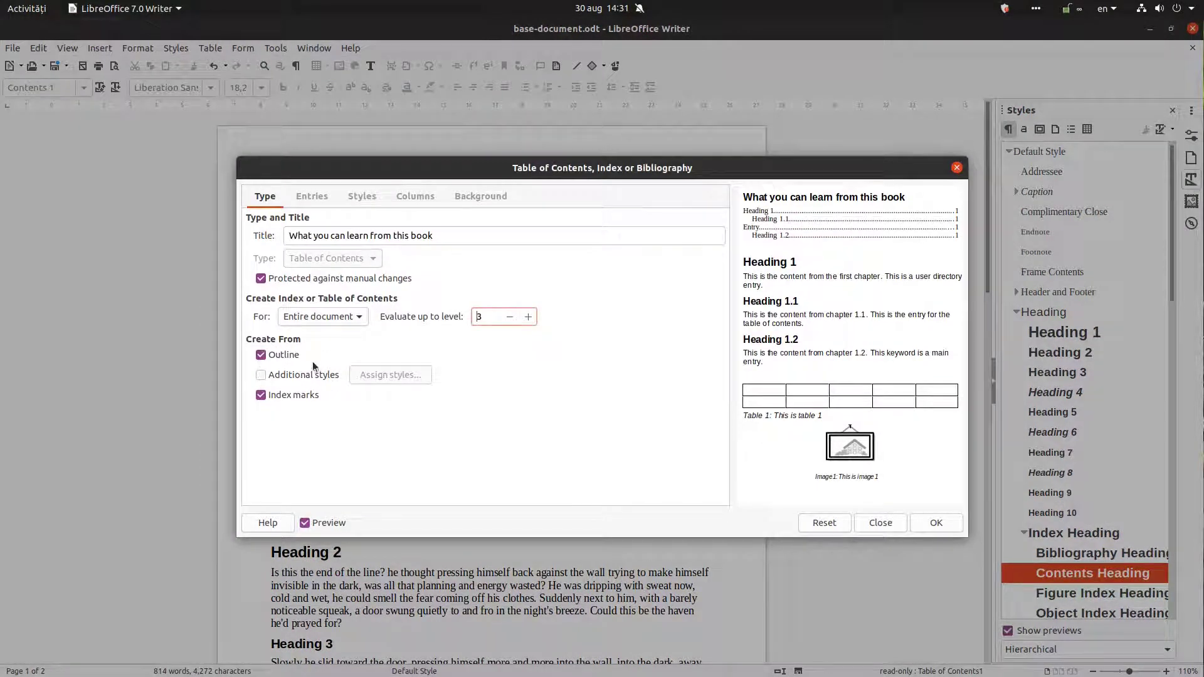
left_click(929, 523)
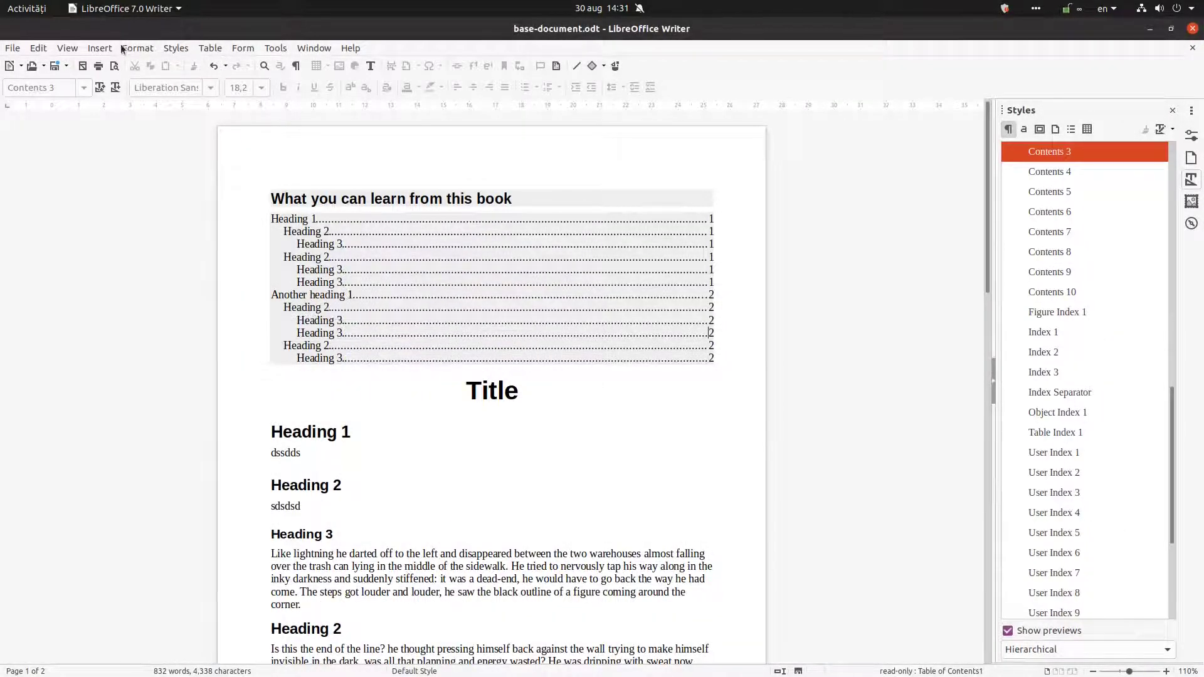
left_click(101, 49)
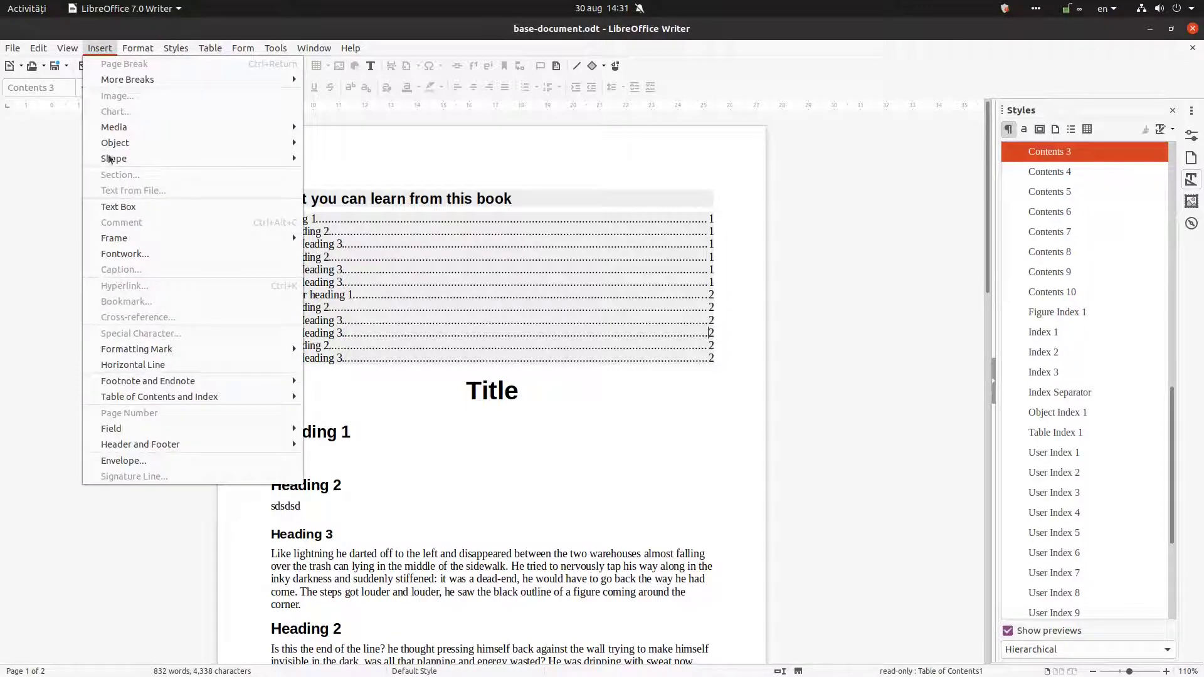
mouse_move(204, 401)
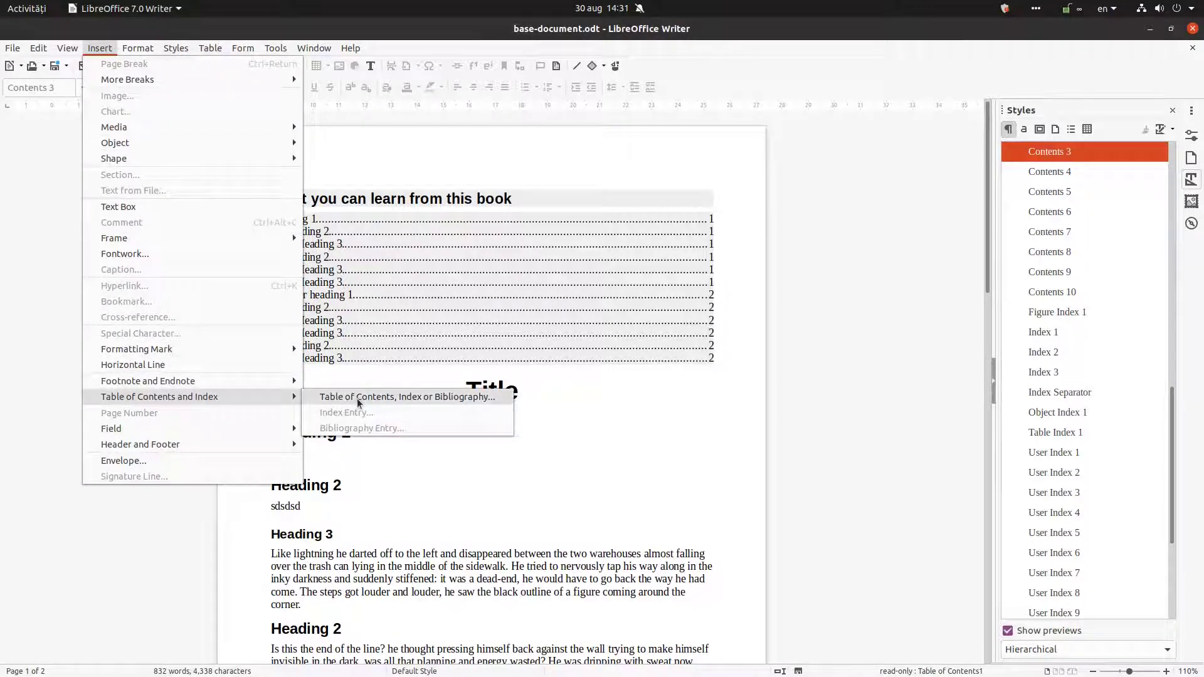
right_click(363, 262)
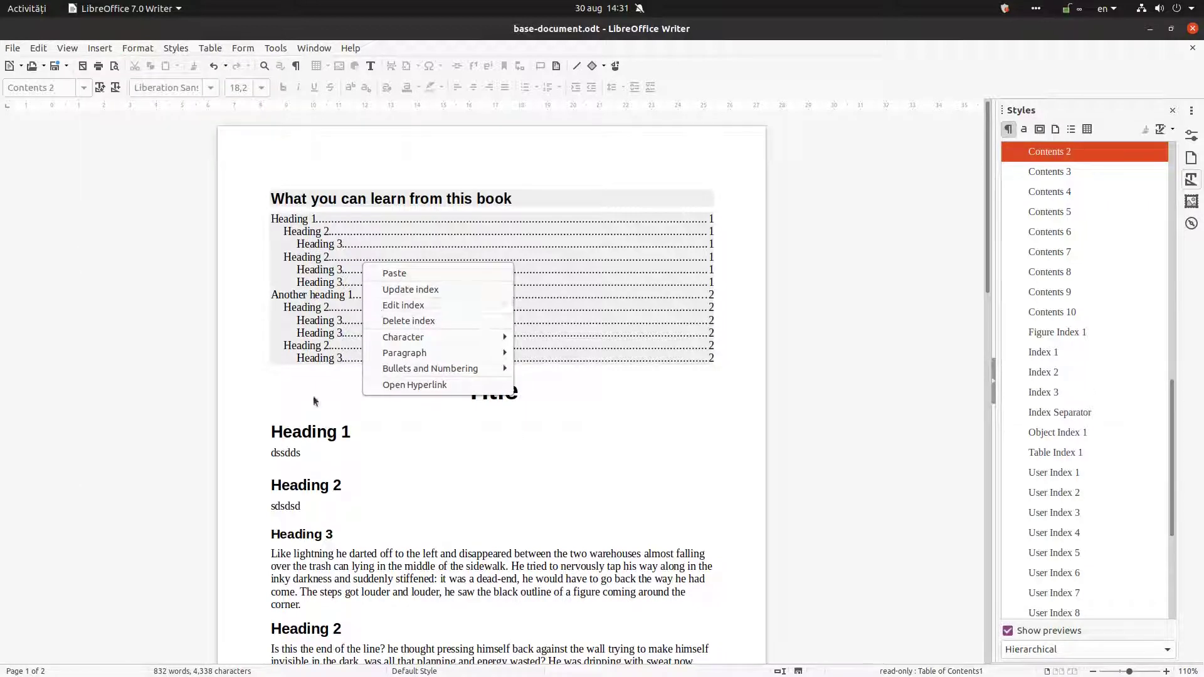
left_click(379, 310)
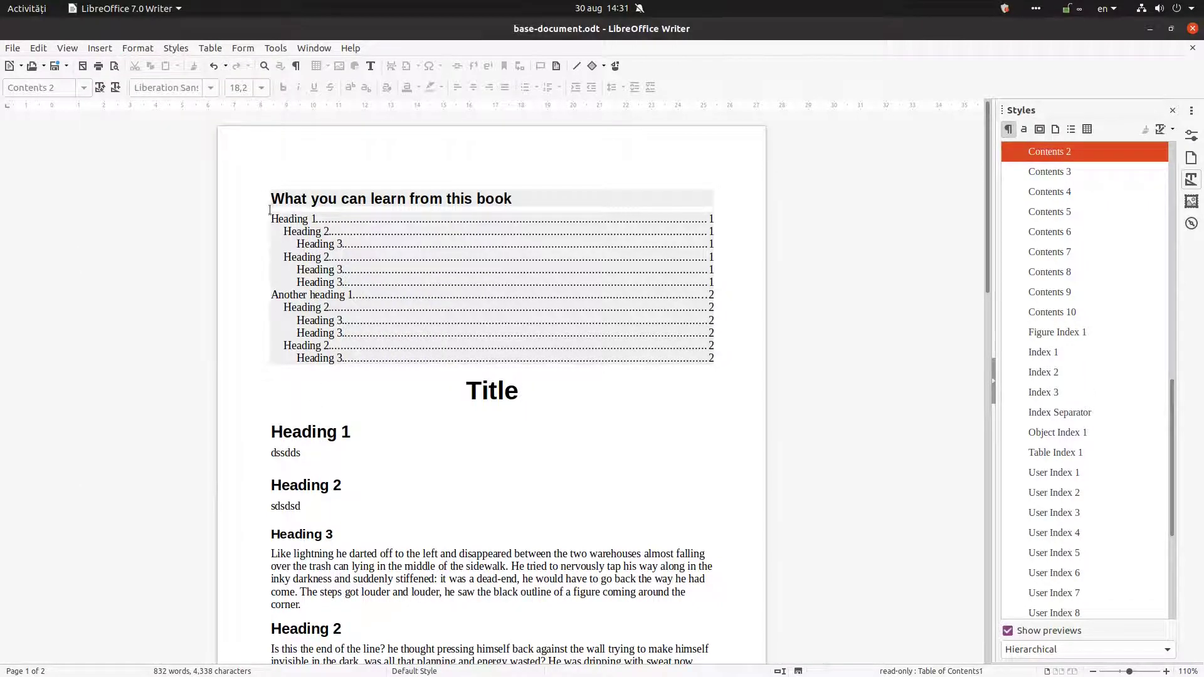
Set the index and table shadings color to White in the application color options and apply it.
left_click(281, 53)
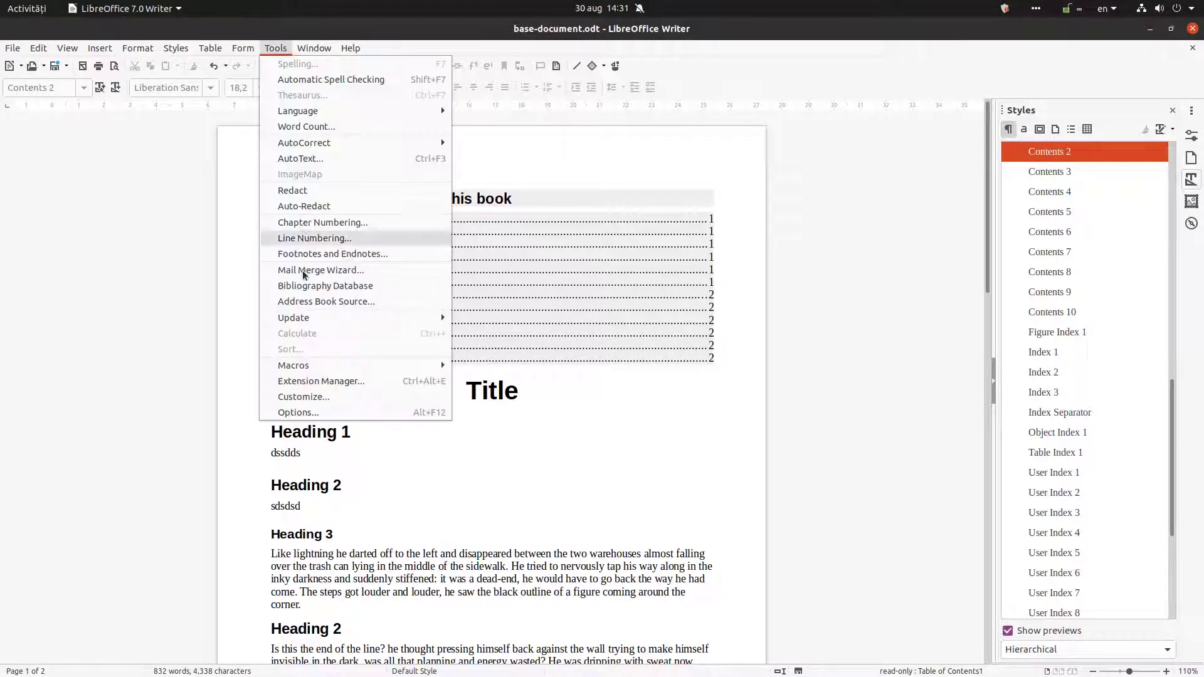
left_click(302, 412)
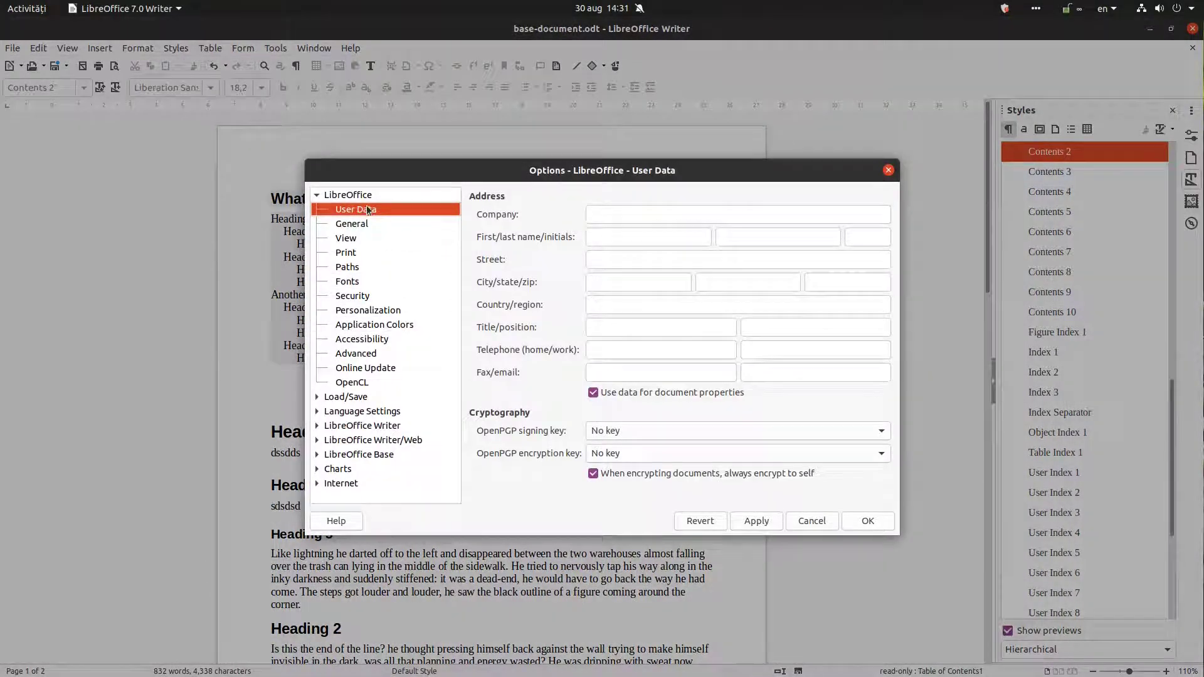
left_click(390, 325)
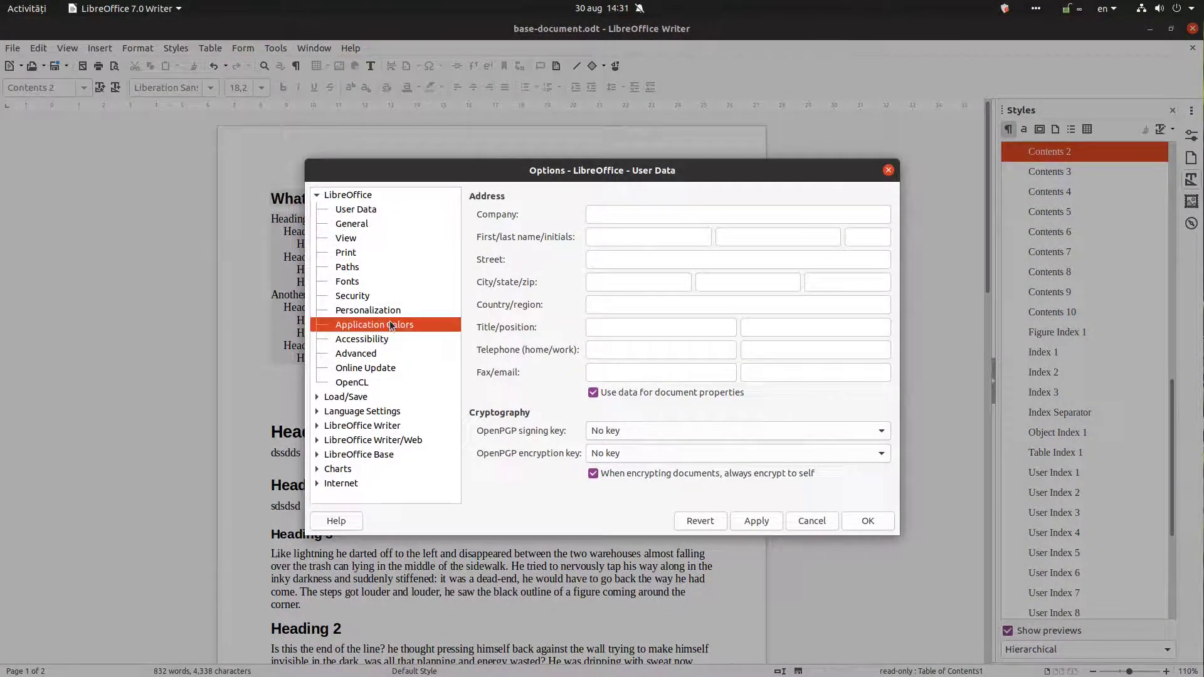
left_click_drag(888, 279, 881, 318)
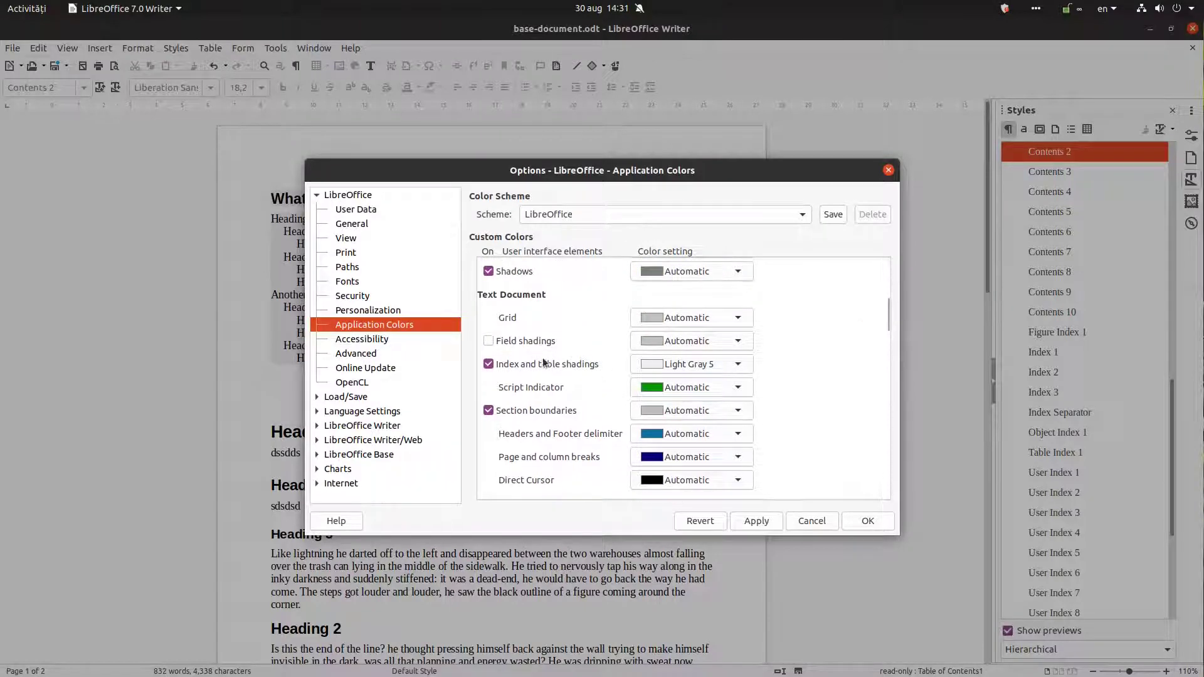
left_click(656, 364)
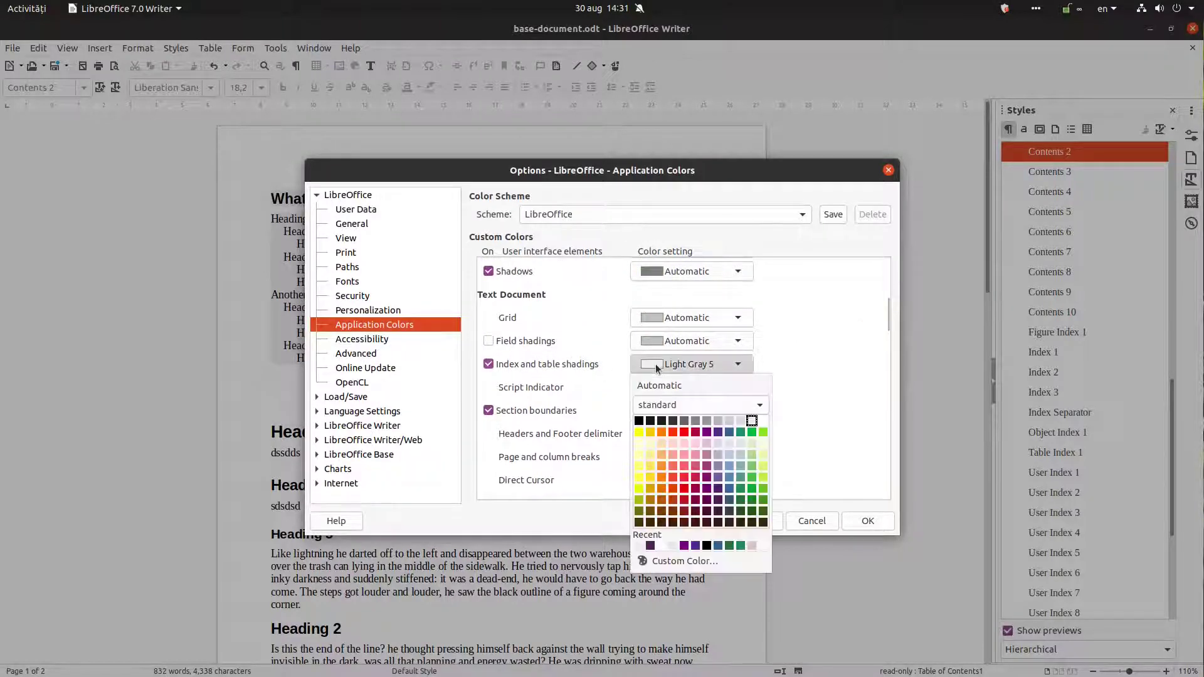
left_click(764, 420)
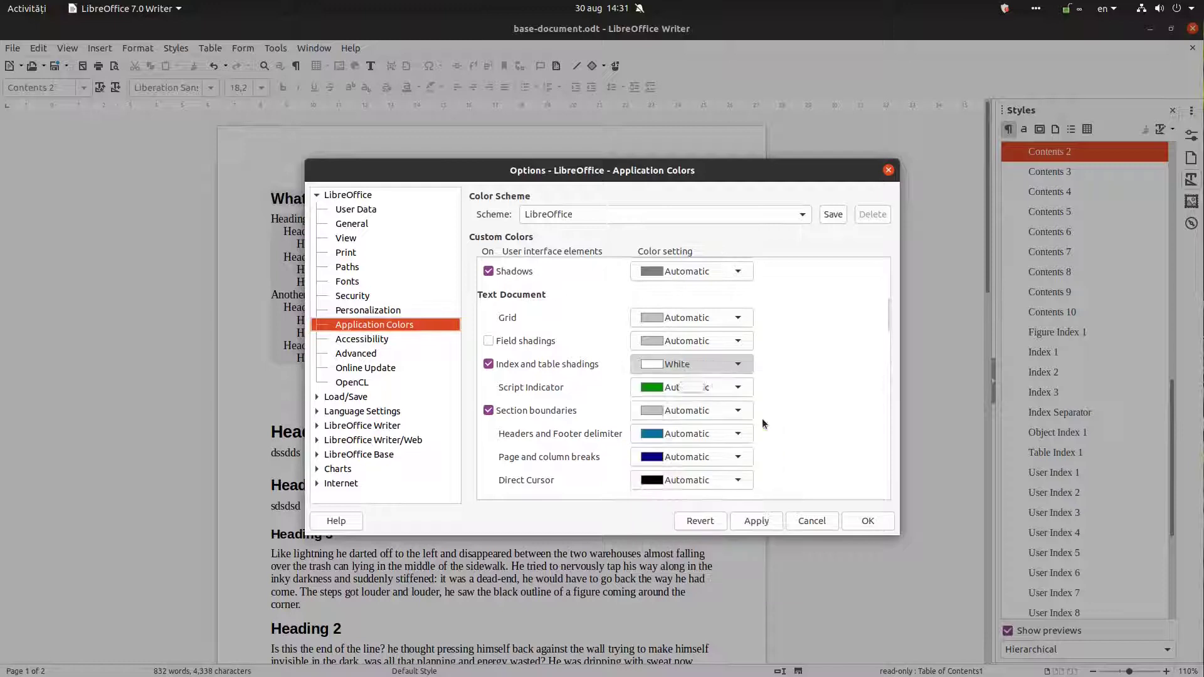
left_click(755, 520)
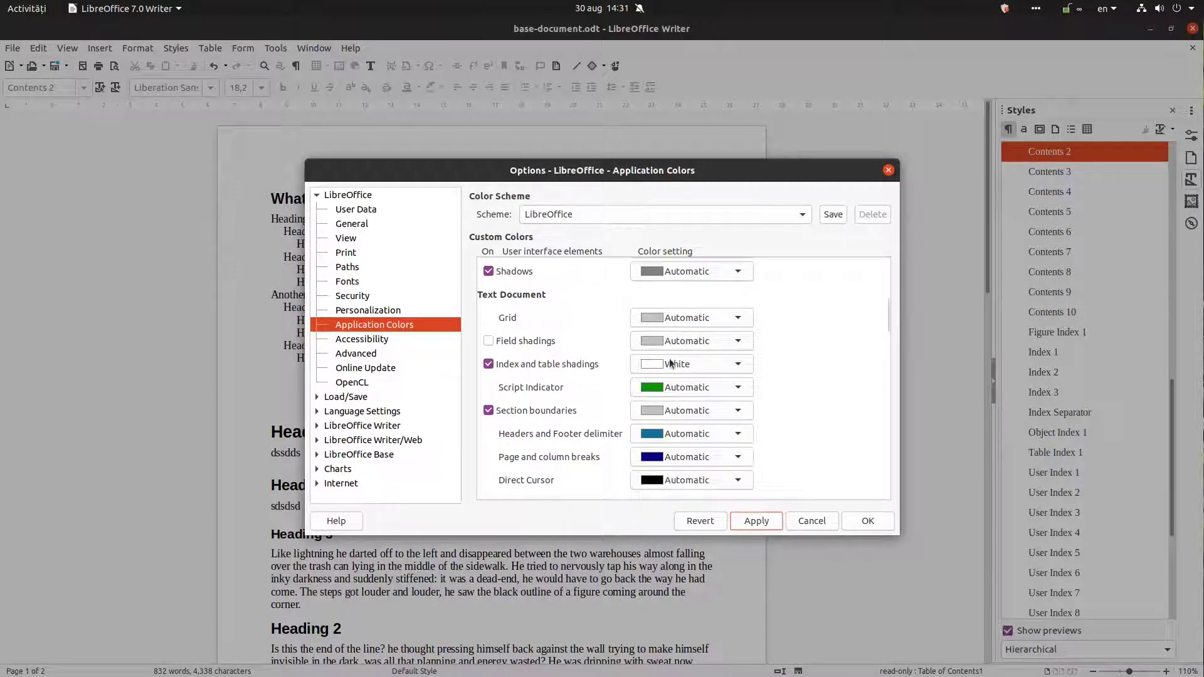
Switch the index and table shadings color to Automatic and apply the change.
left_click(667, 365)
left_click(663, 386)
left_click(696, 387)
left_click(811, 352)
left_click(757, 523)
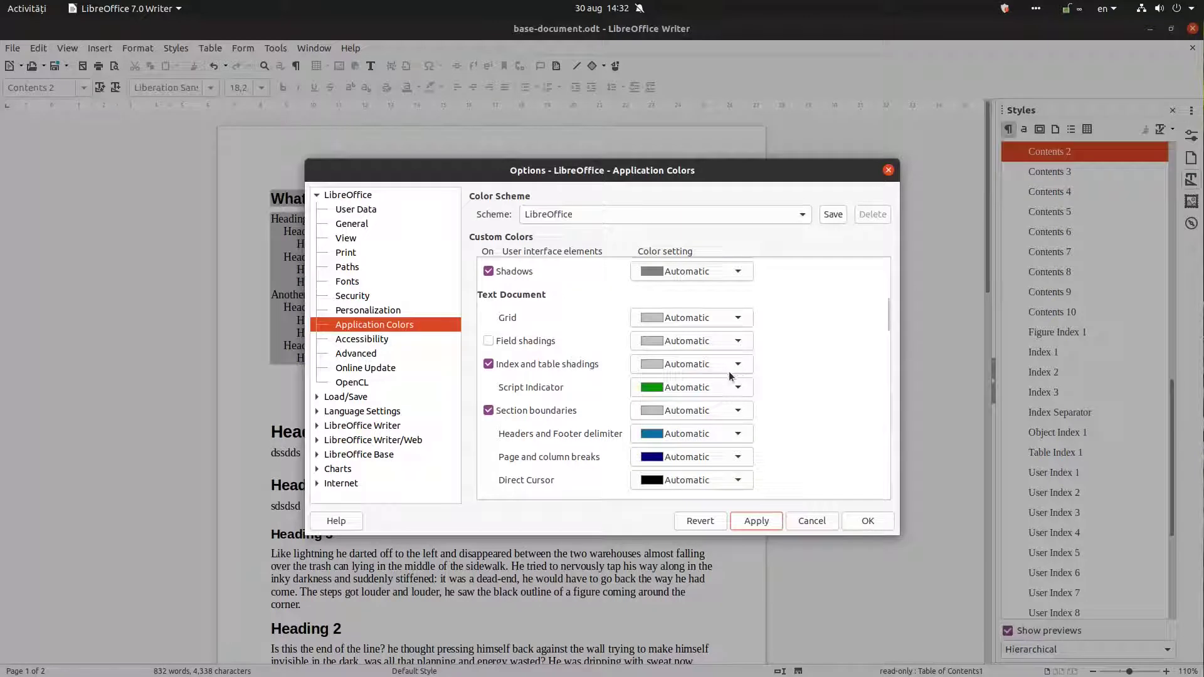
Set the index and table shadings color to Light Gray 5 and accept the application color options.
left_click(694, 369)
left_click(759, 421)
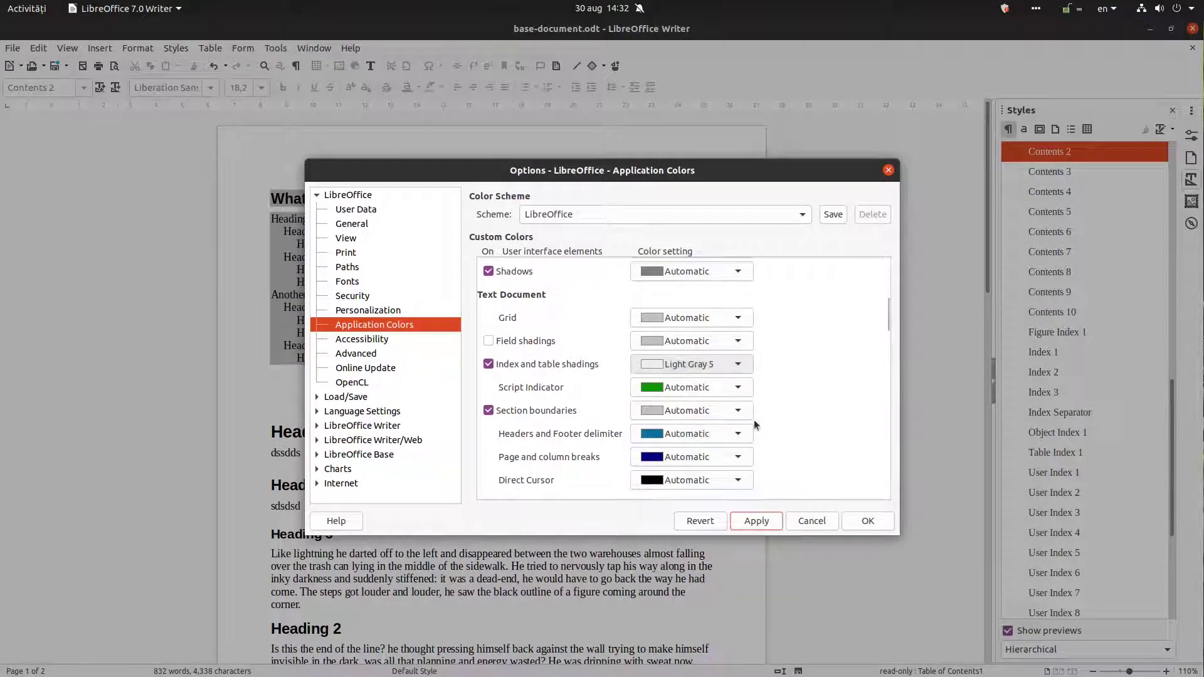
left_click(850, 517)
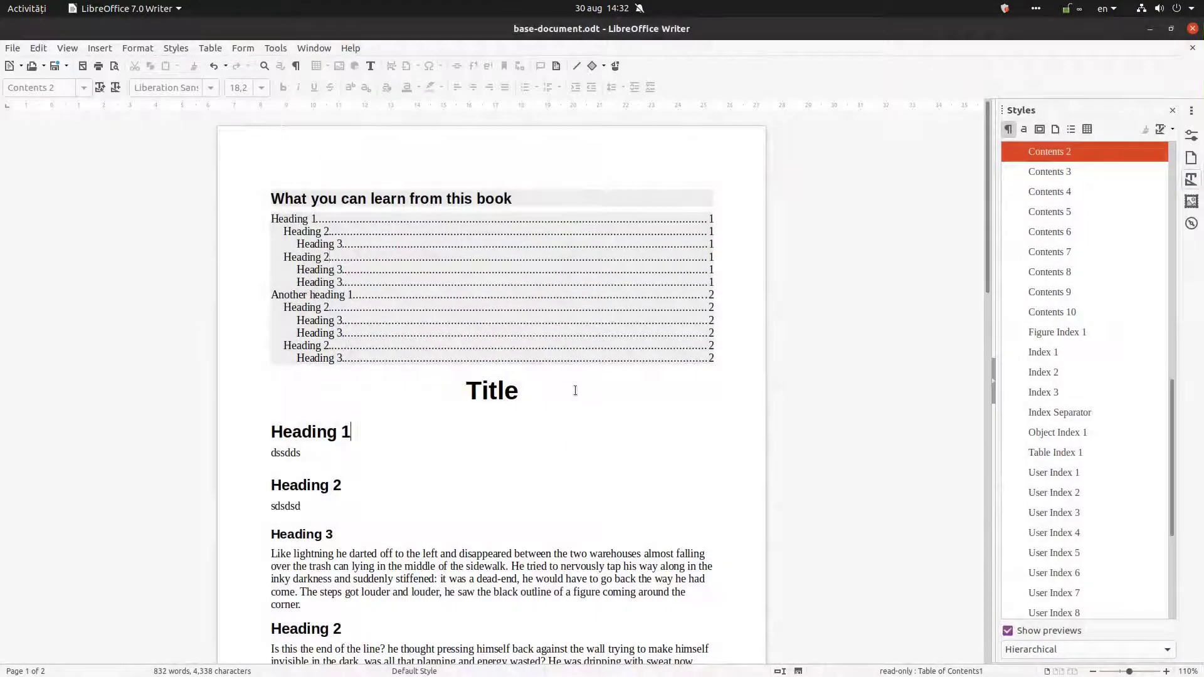
Display the program's version and build information.
left_click(349, 48)
left_click(408, 240)
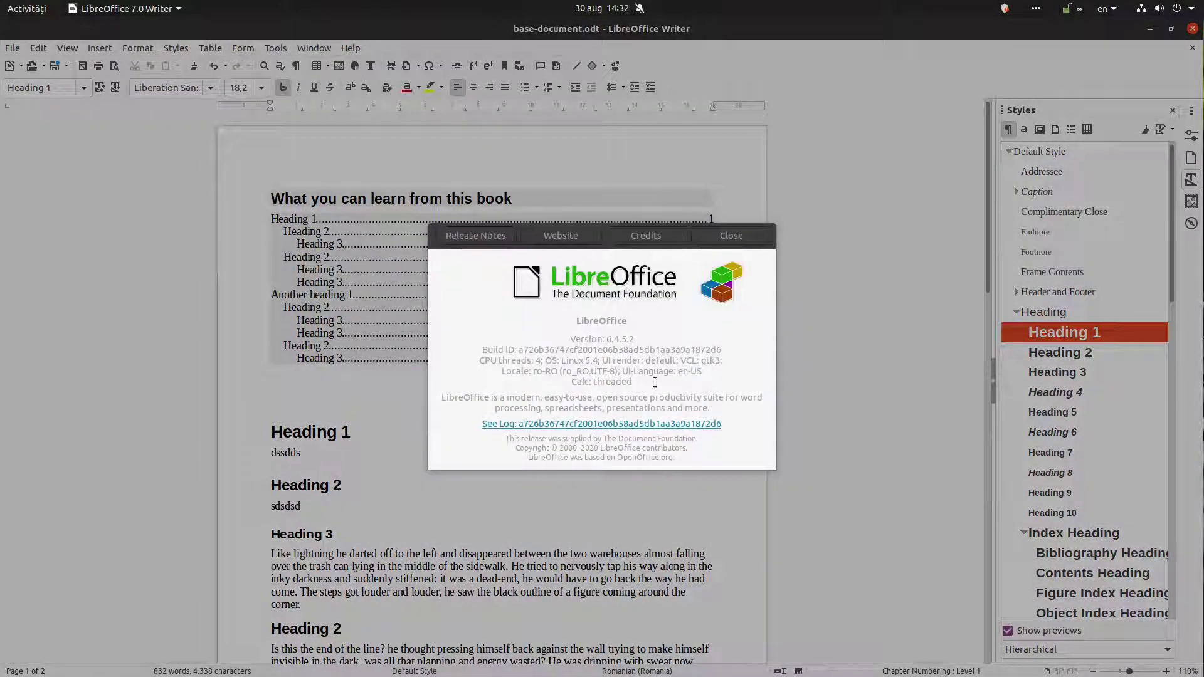